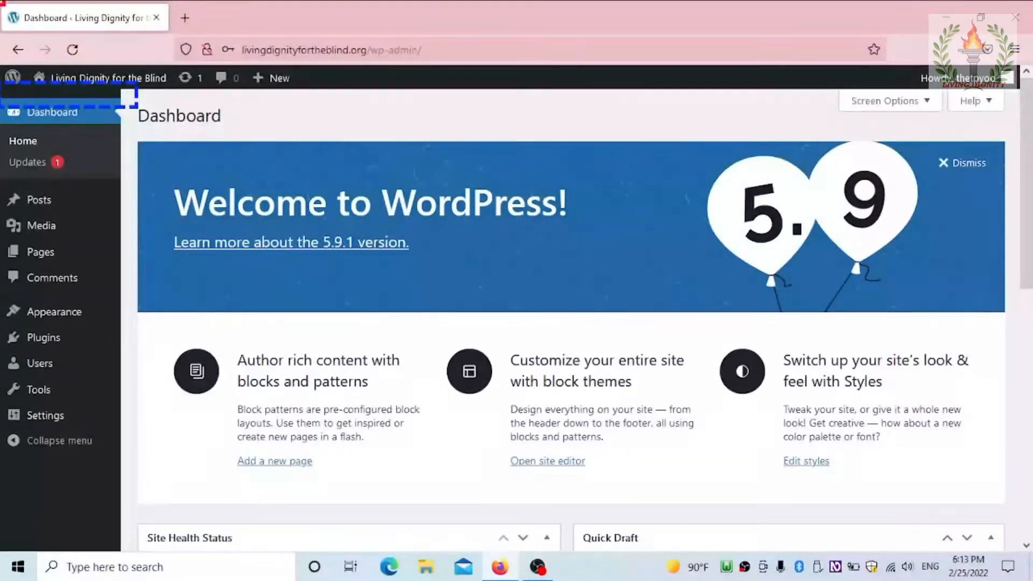
Step: Open the page for adding new plugins and go to its plugin filter area
key(Return)
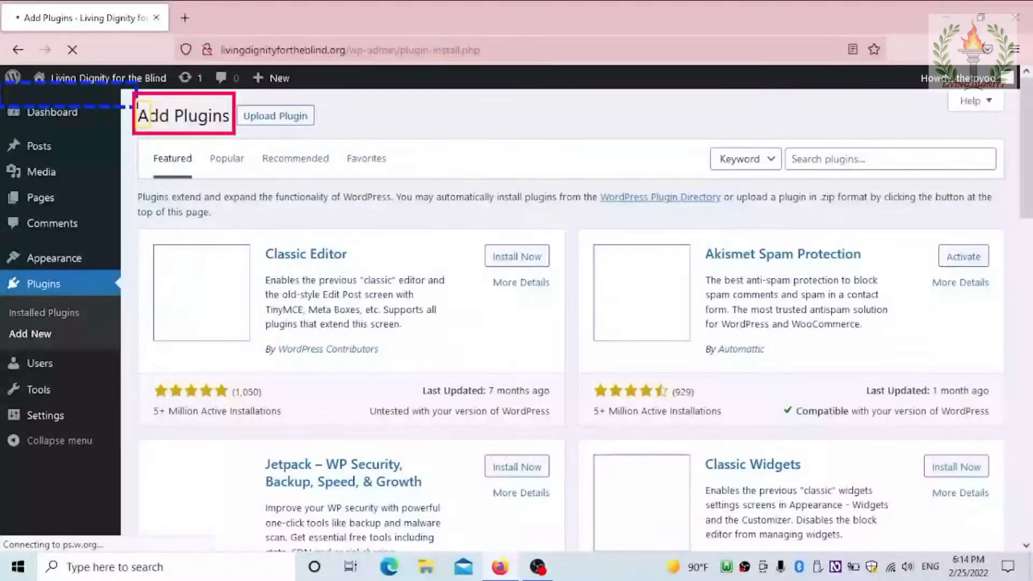
key(h)
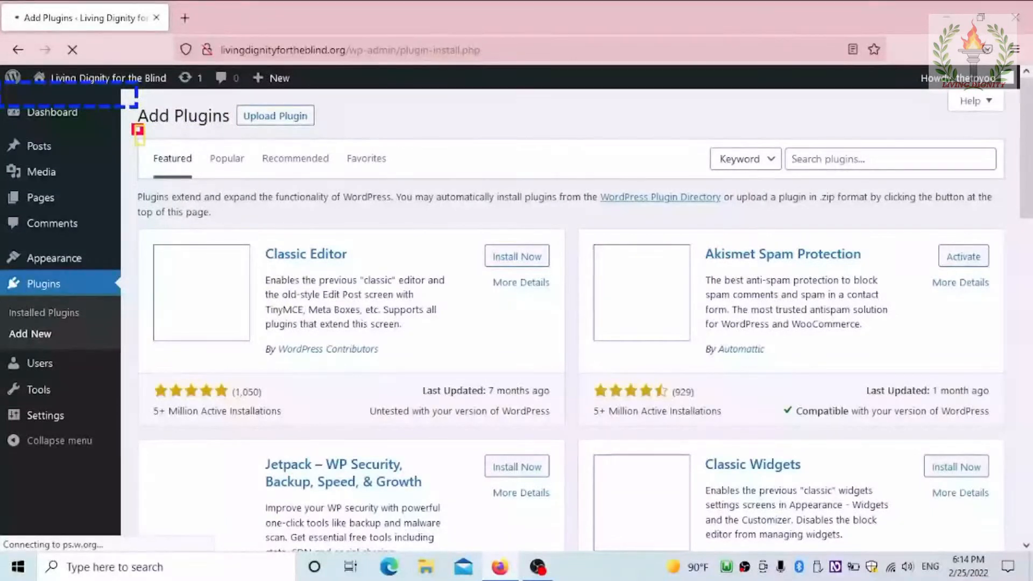
key(Tab)
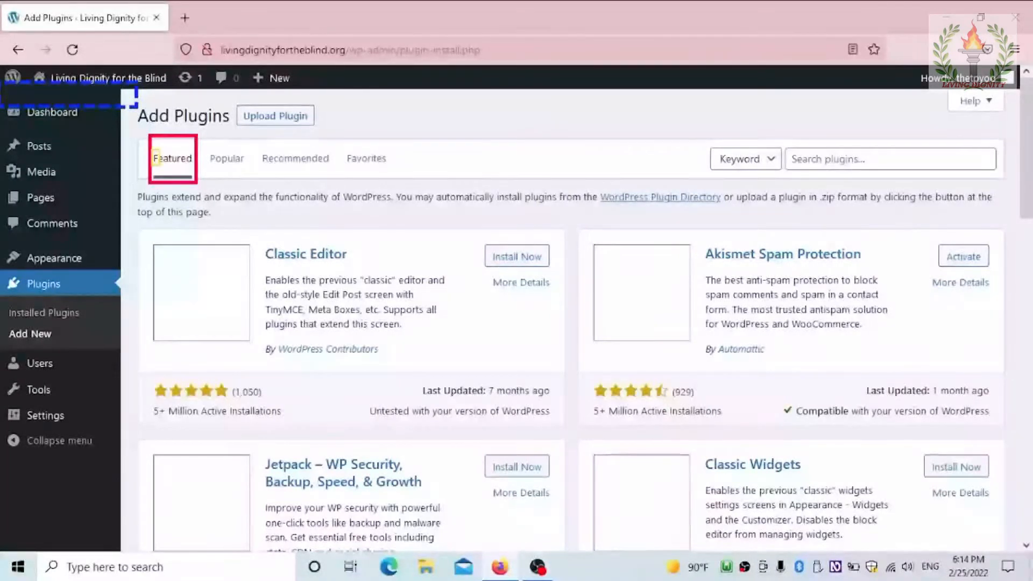
Step: Review the plugin category filters, the search type selector, the plugin search field and the introductory note with the directory link
key(Down)
key(Up)
key(Tab)
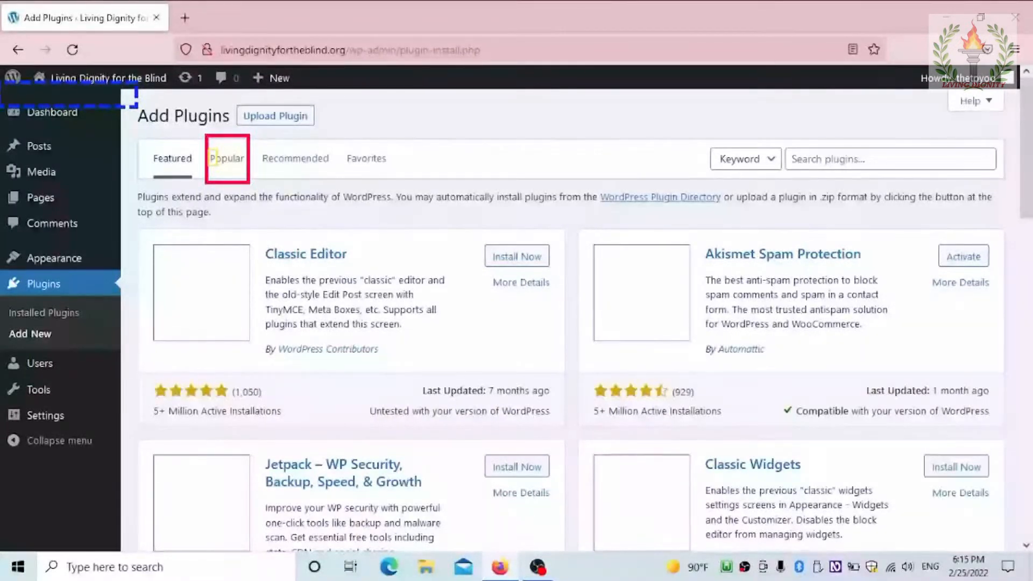
key(Down)
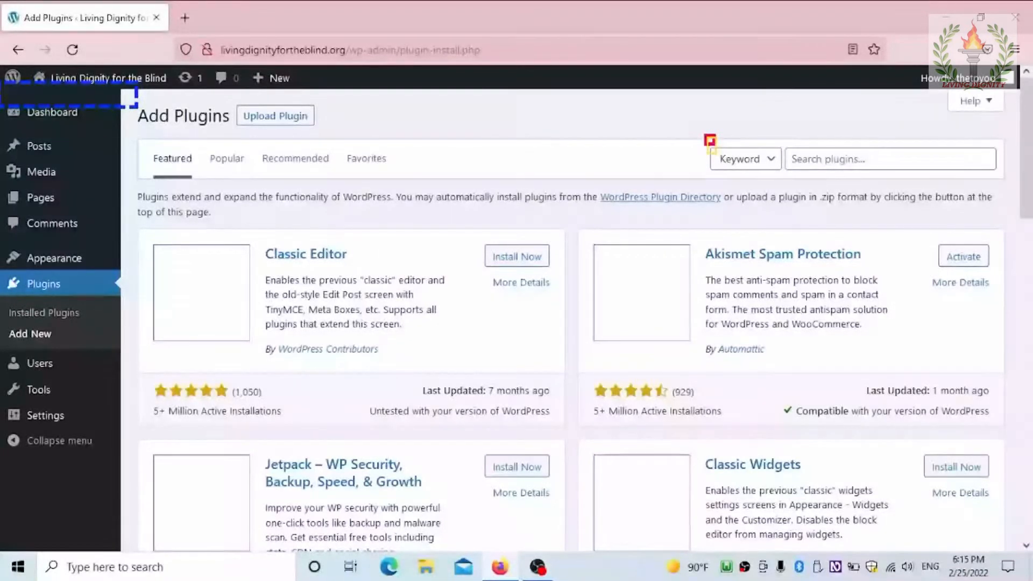
key(Tab)
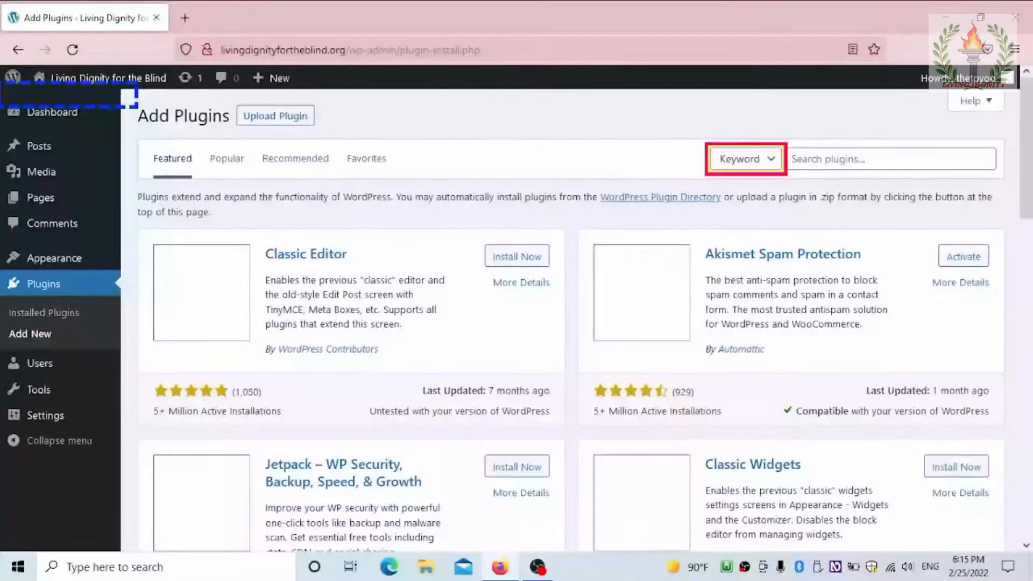
key(Down)
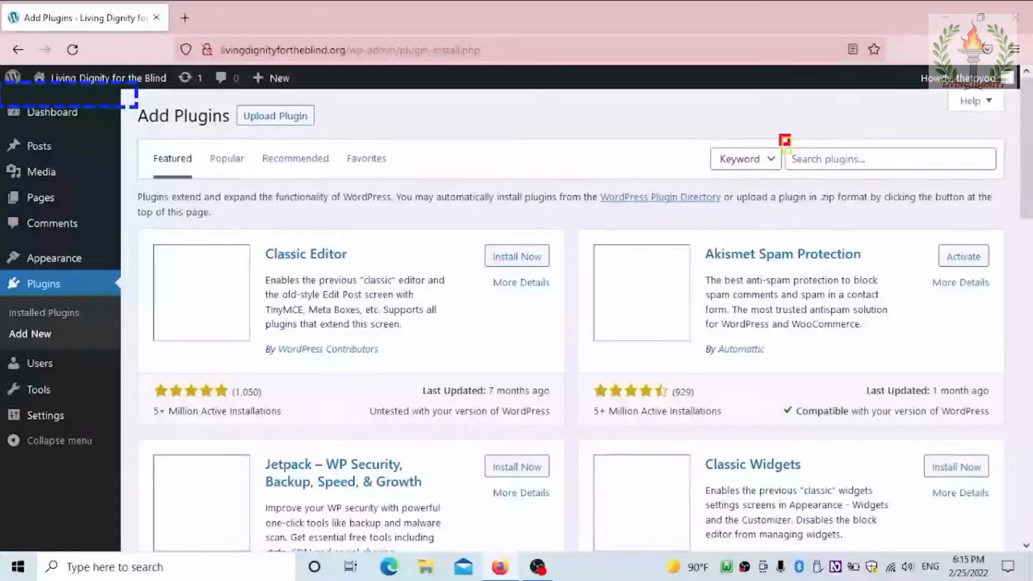
key(Down)
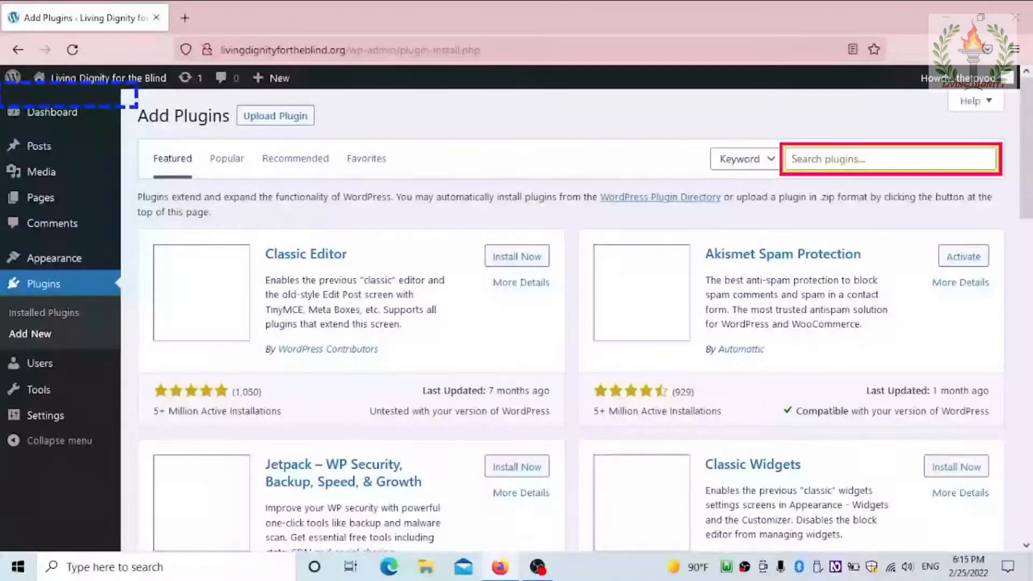
key(Down)
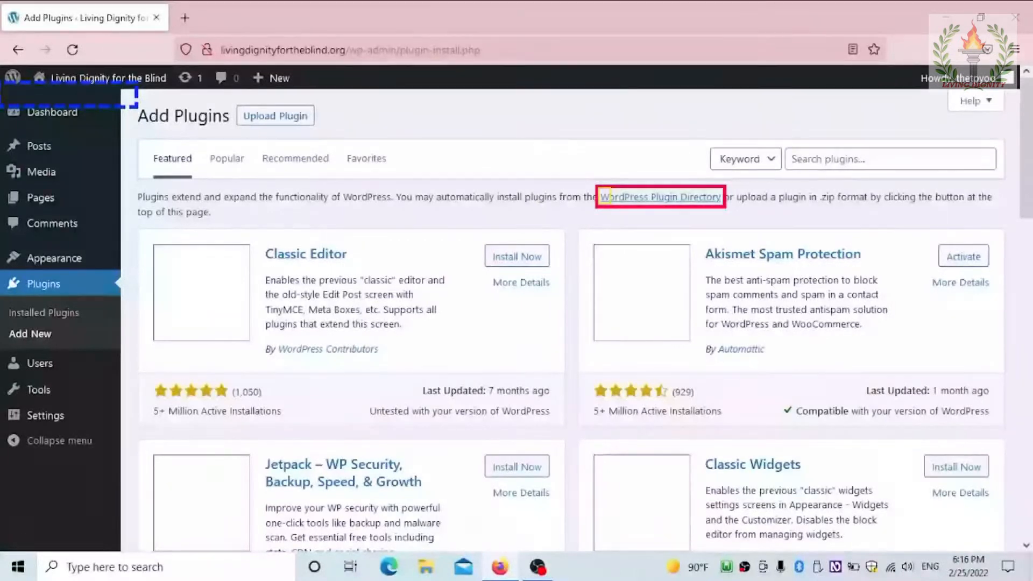
key(Down)
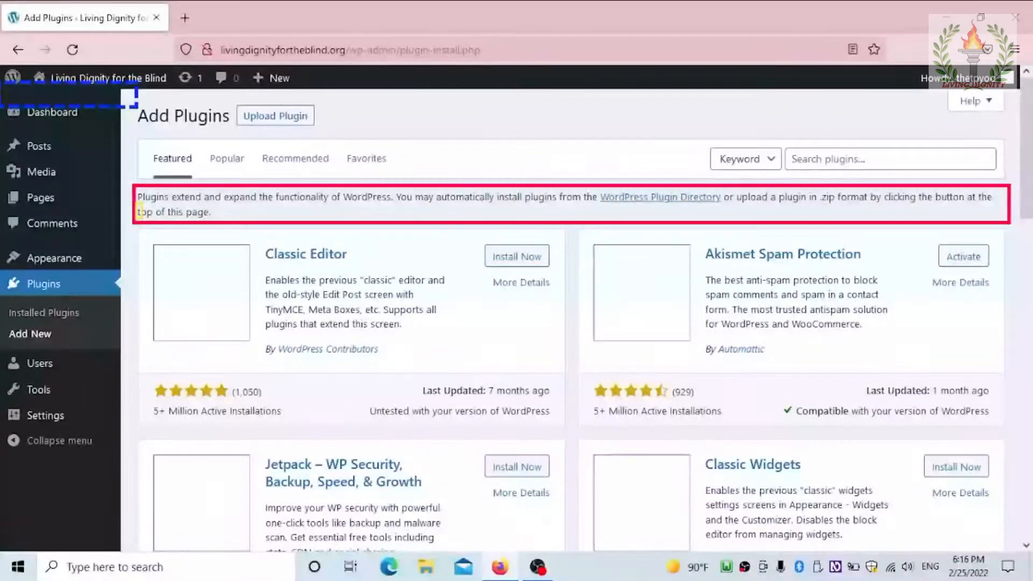
key(Down)
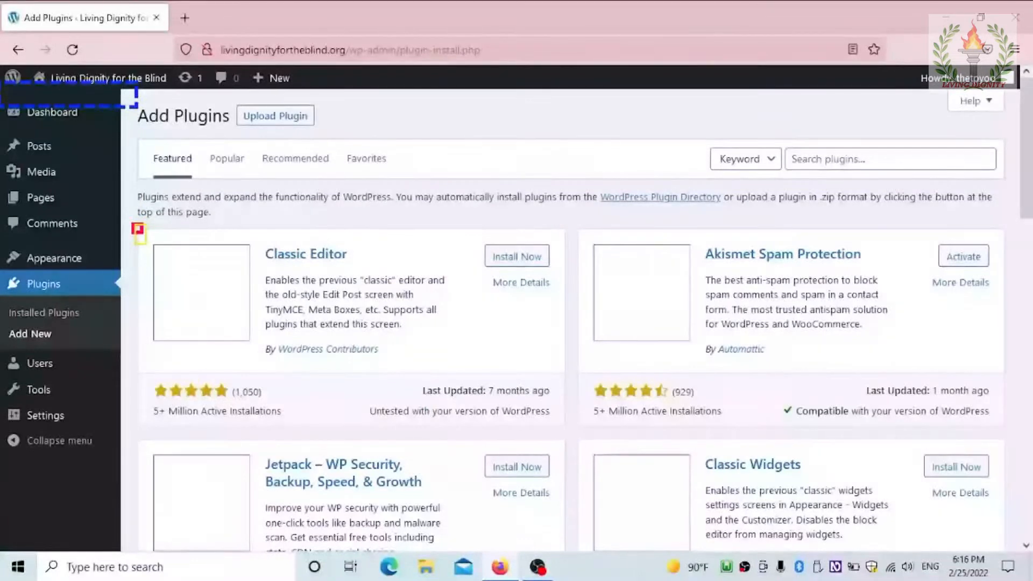
Step: Examine the Classic Editor plugin's name, installation option, details link and author
key(Down)
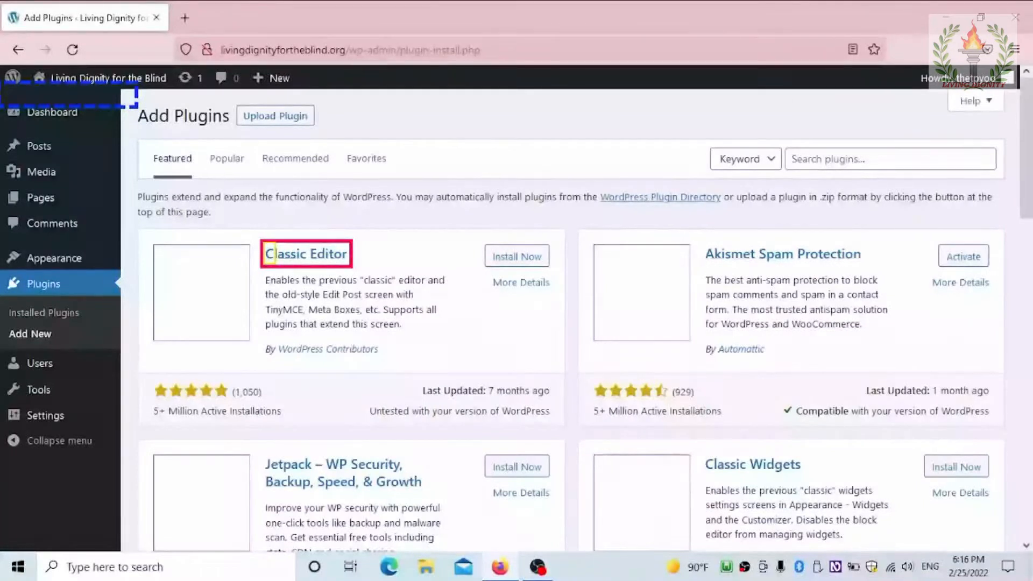
key(shift+Tab)
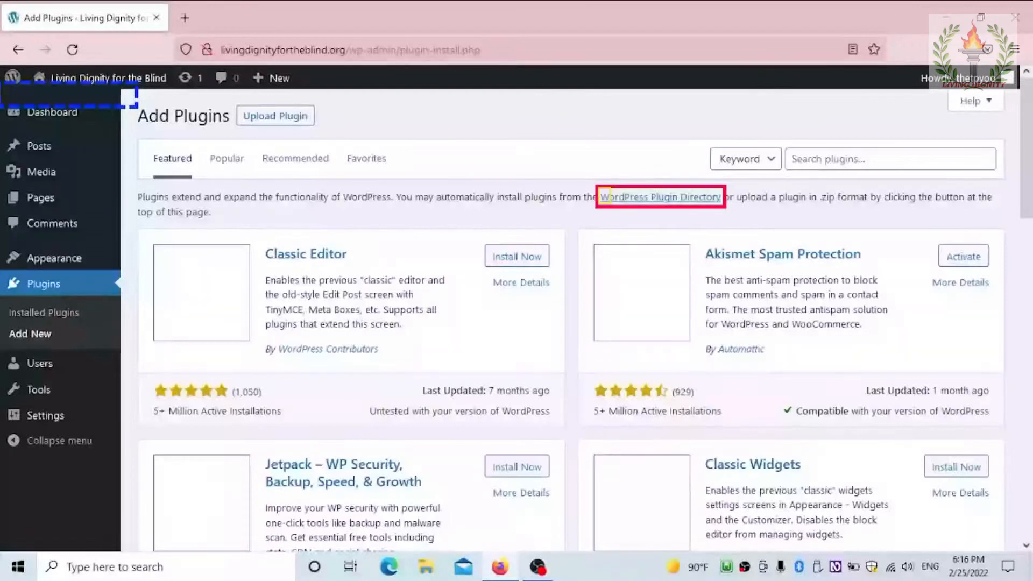
key(Down)
key(Down)
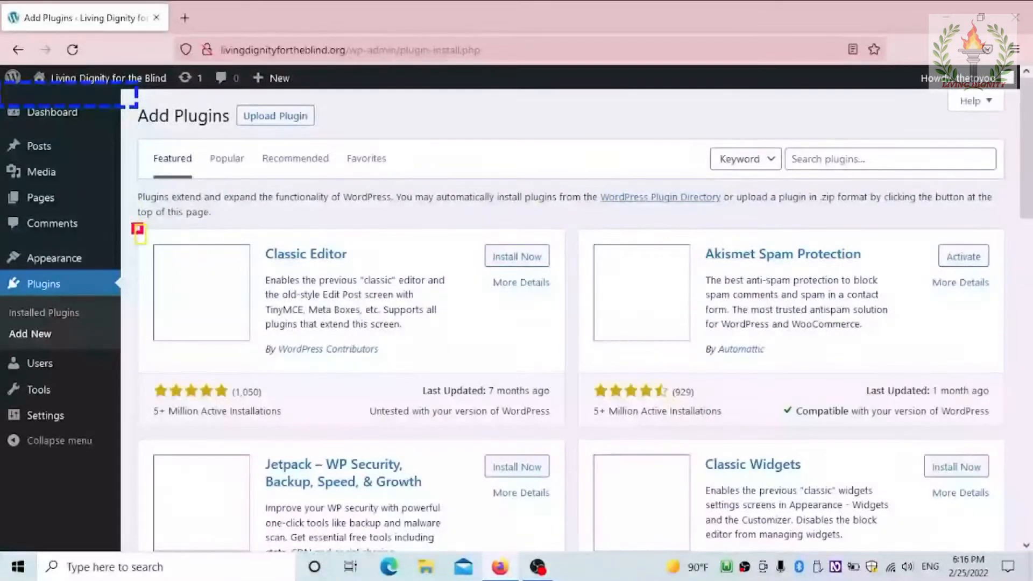
key(Down)
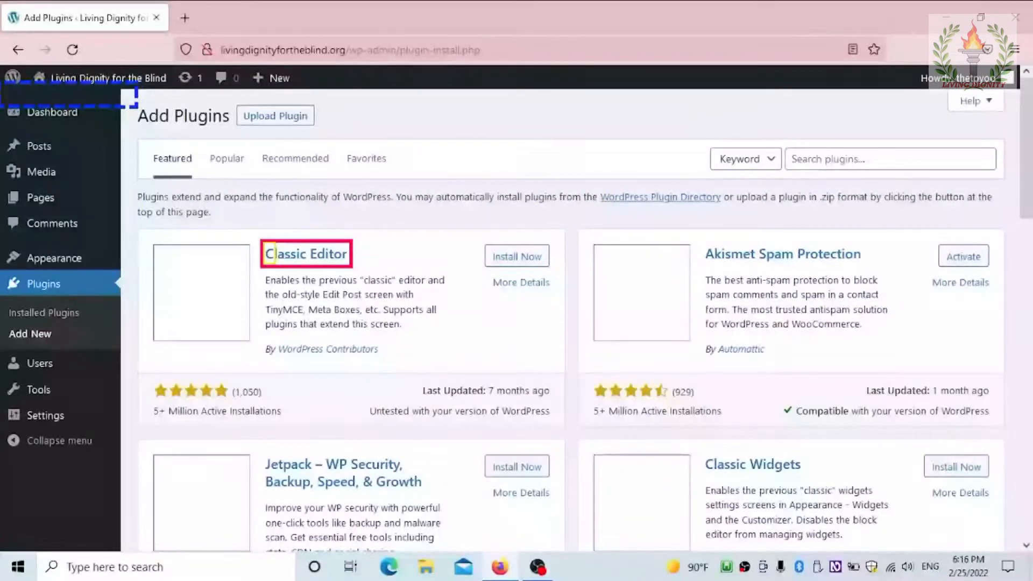
key(Down)
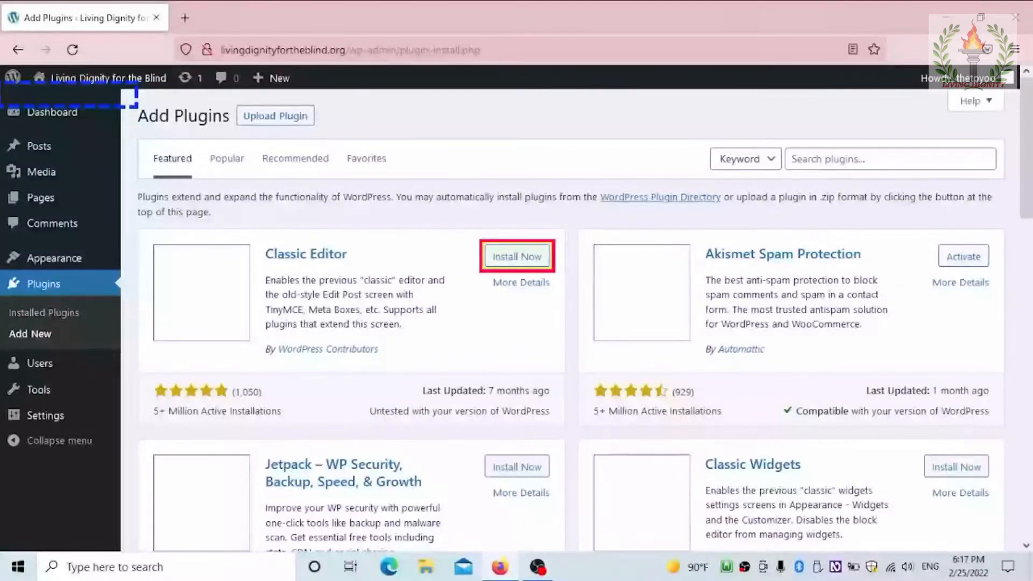
key(Tab)
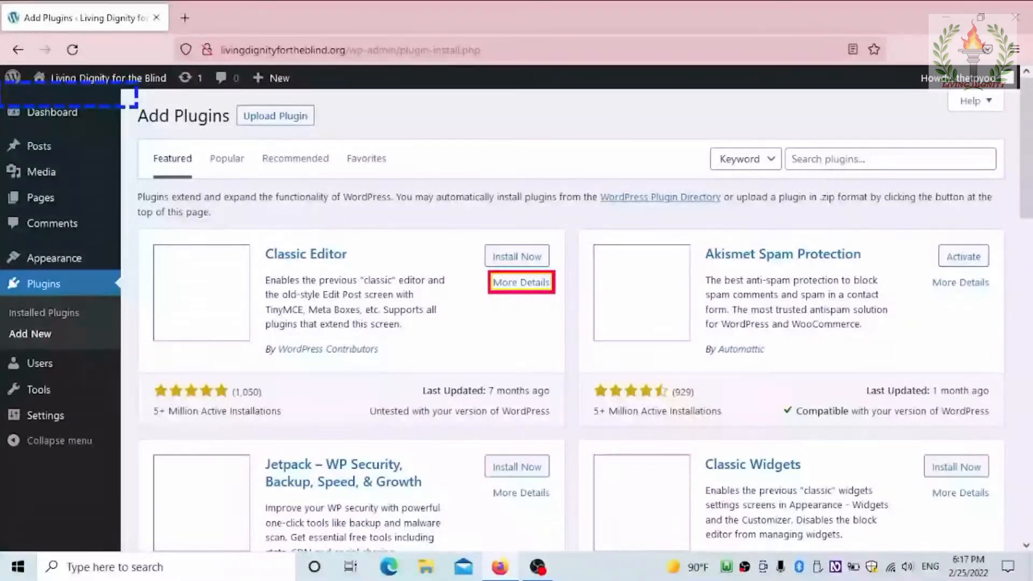
key(Down)
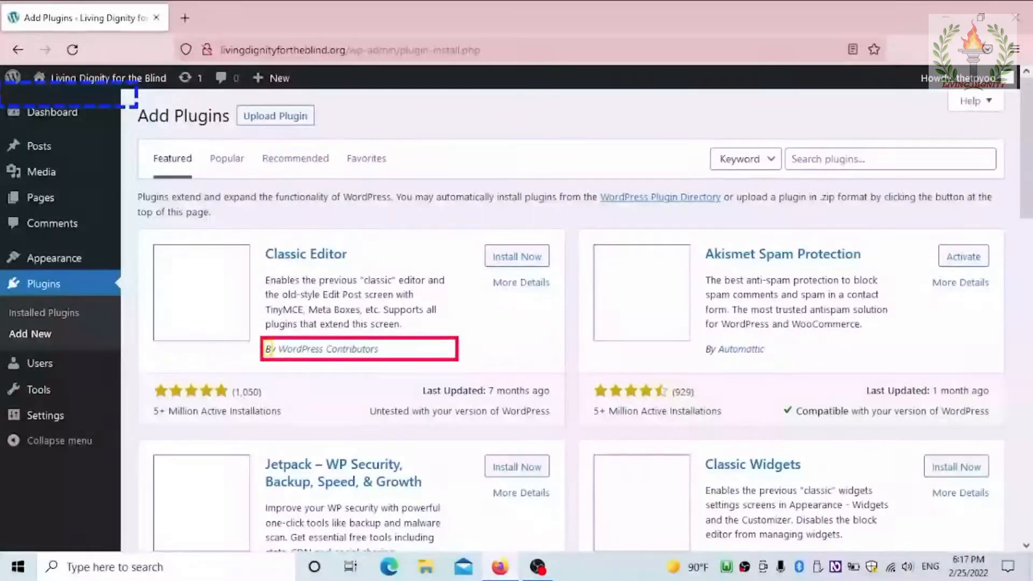
Step: Read Classic Editor's rating, last update, active installations and compatibility, and check the activation option of Akismet Spam Protection
key(Down)
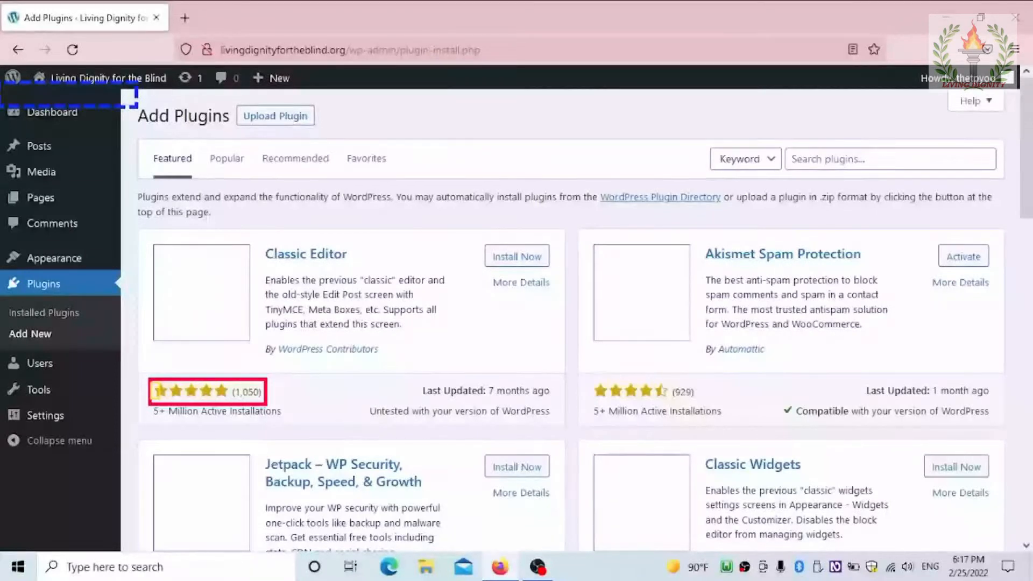
key(Down)
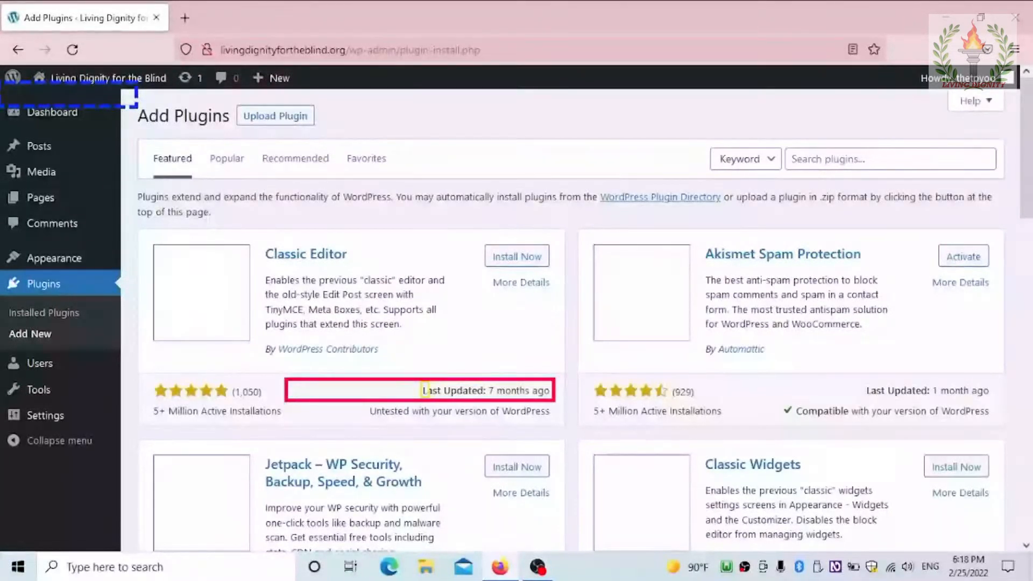
key(Down)
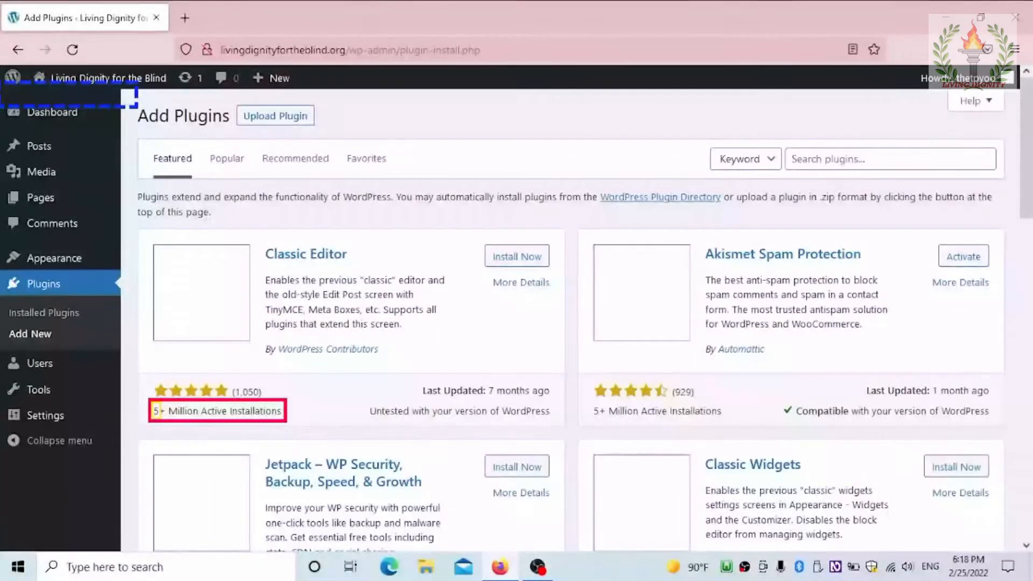
key(Right)
key(Right)
key(Right)
key(Right)
key(Right)
key(Down)
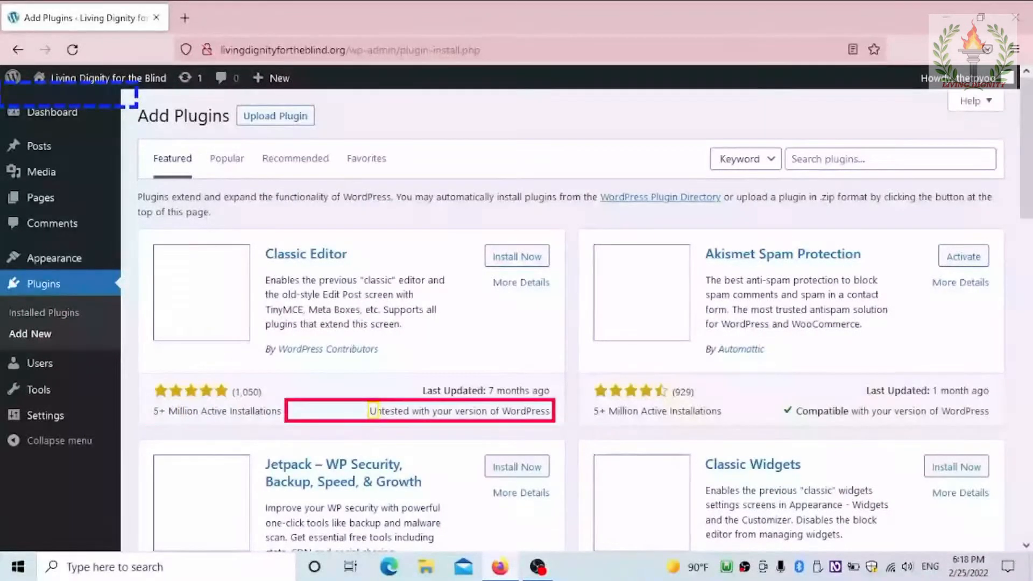
key(Up)
key(Down)
key(Right)
key(Right)
key(ctrl+Right)
key(ctrl+Right)
key(ctrl+Right)
key(ctrl+Right)
key(Down)
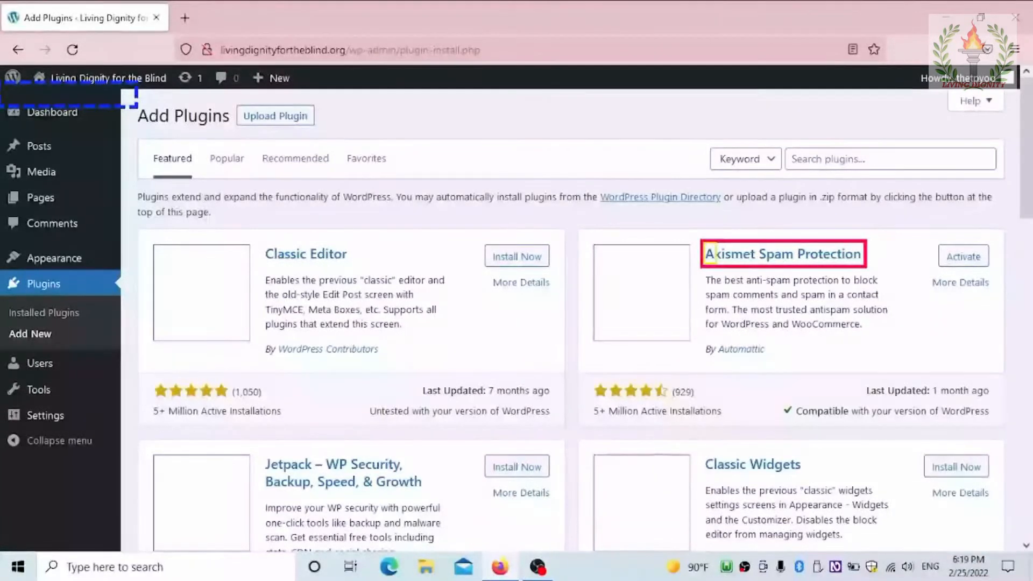
key(Tab)
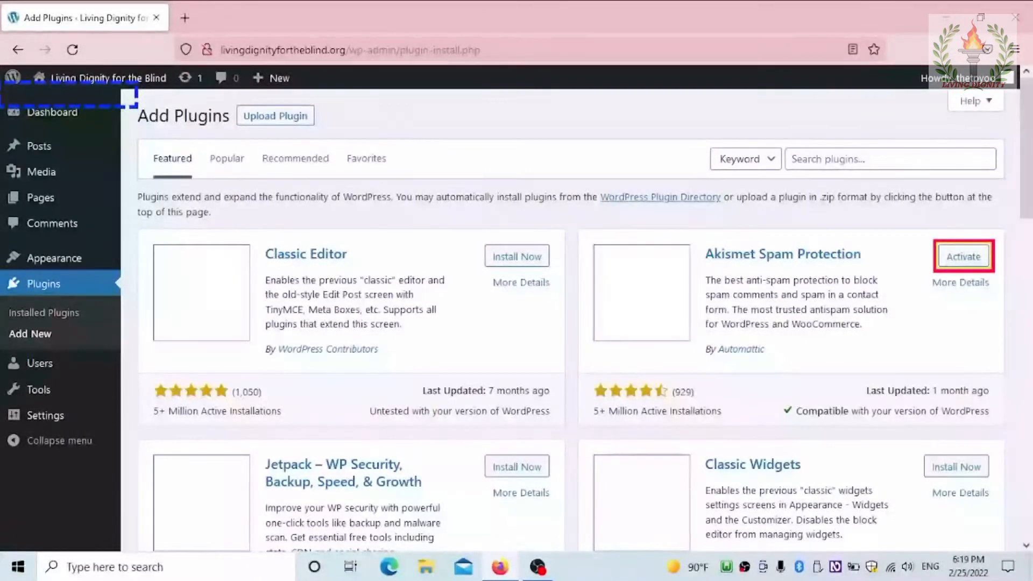
Step: Search the plugin directory for "All In One SEO"
key(shift+e)
key(Return)
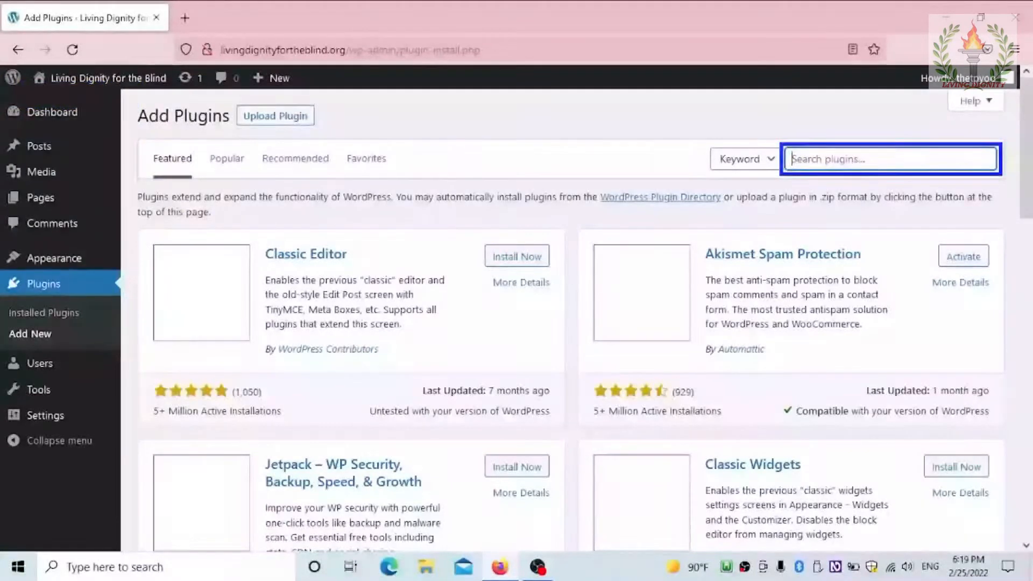
text(All In One SEO)
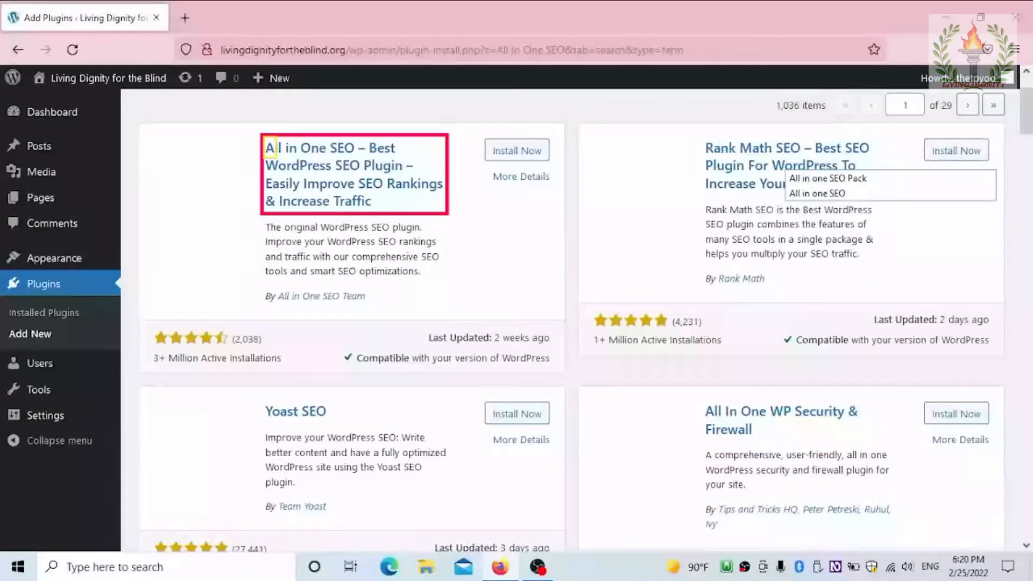
Step: Find the All in One SEO plugin among the search results, install it and activate it
key(h)
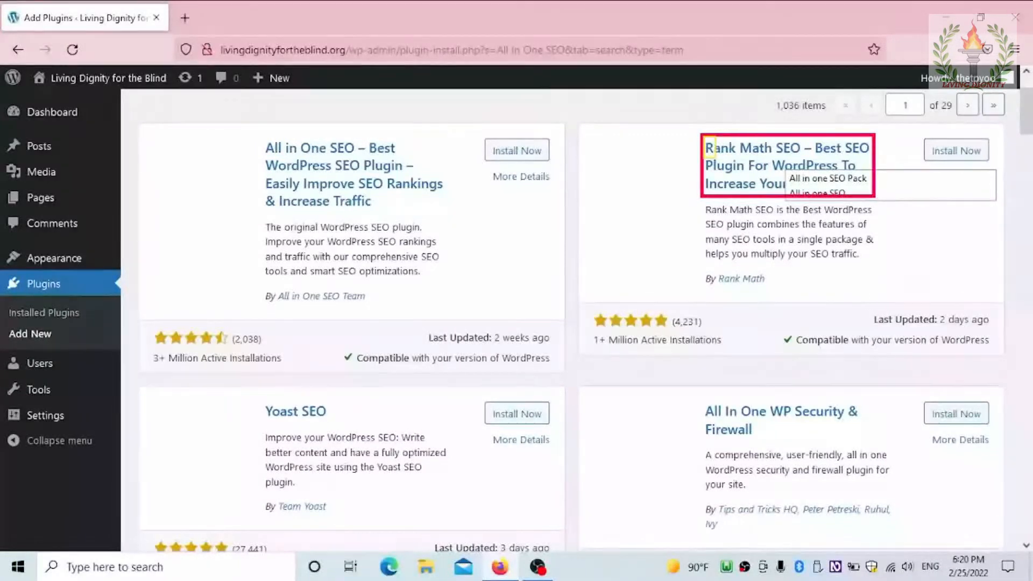
key(h)
key(h)
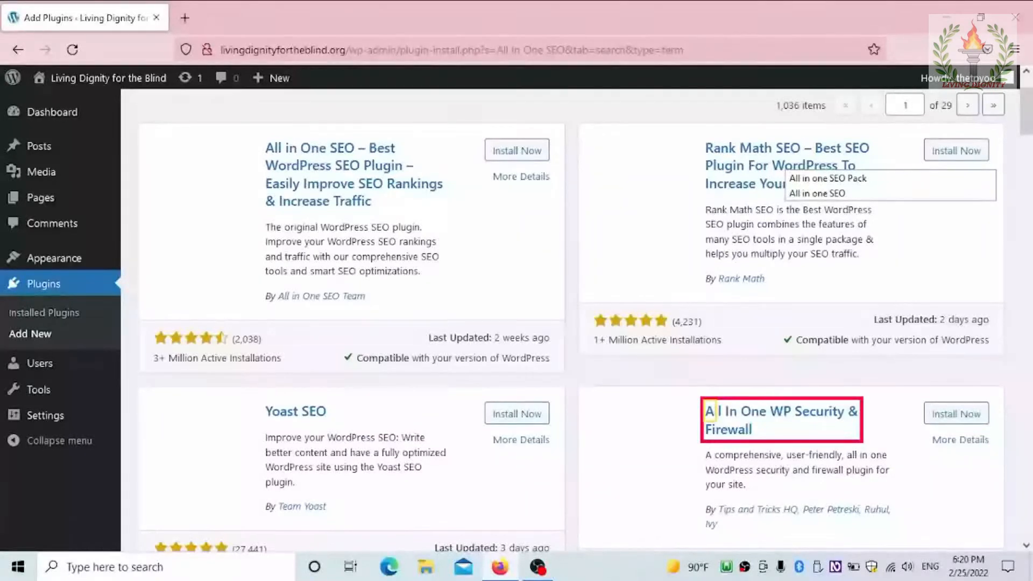
key(shift+h)
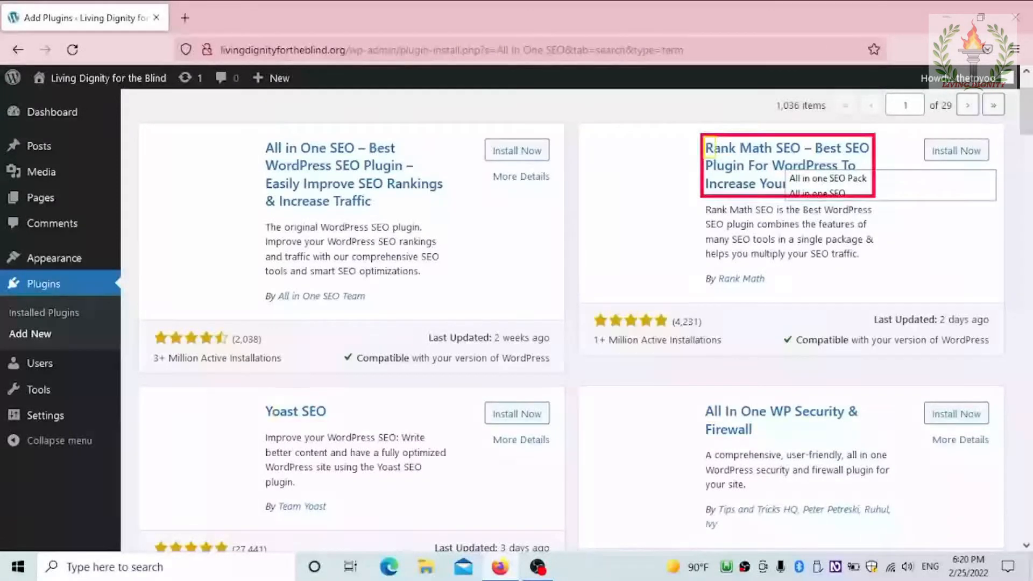
key(shift+h)
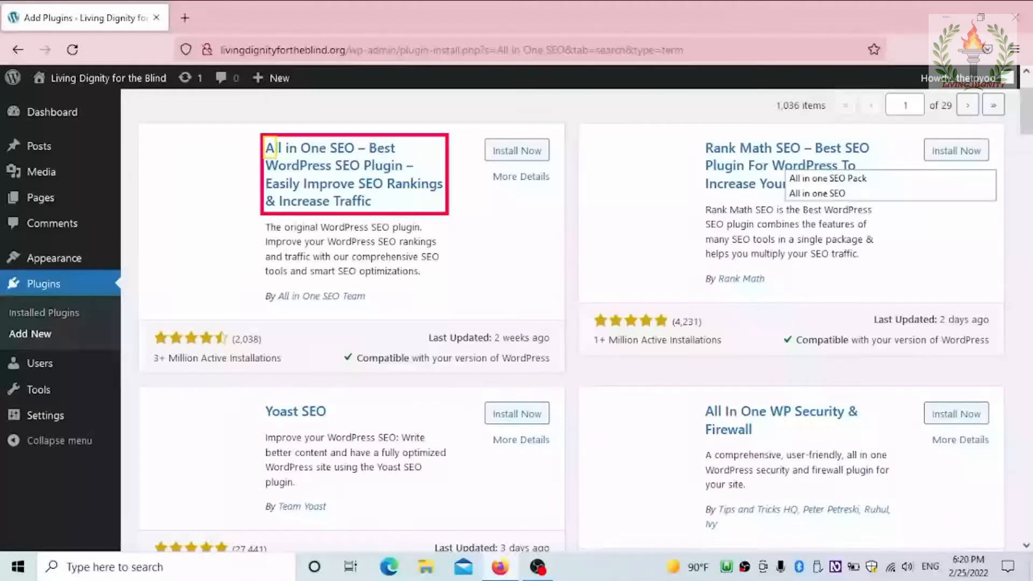
key(Tab)
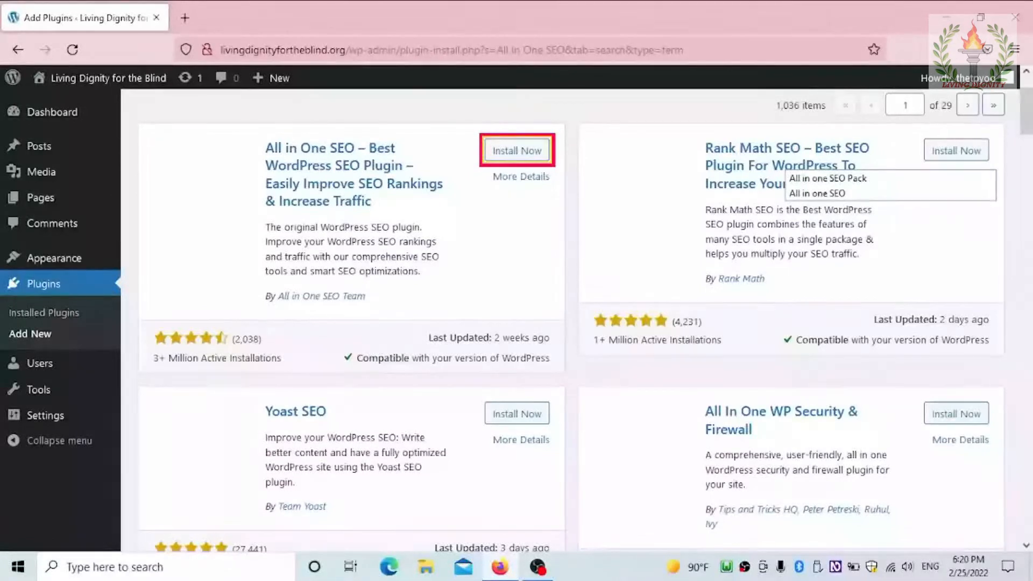
key(Return)
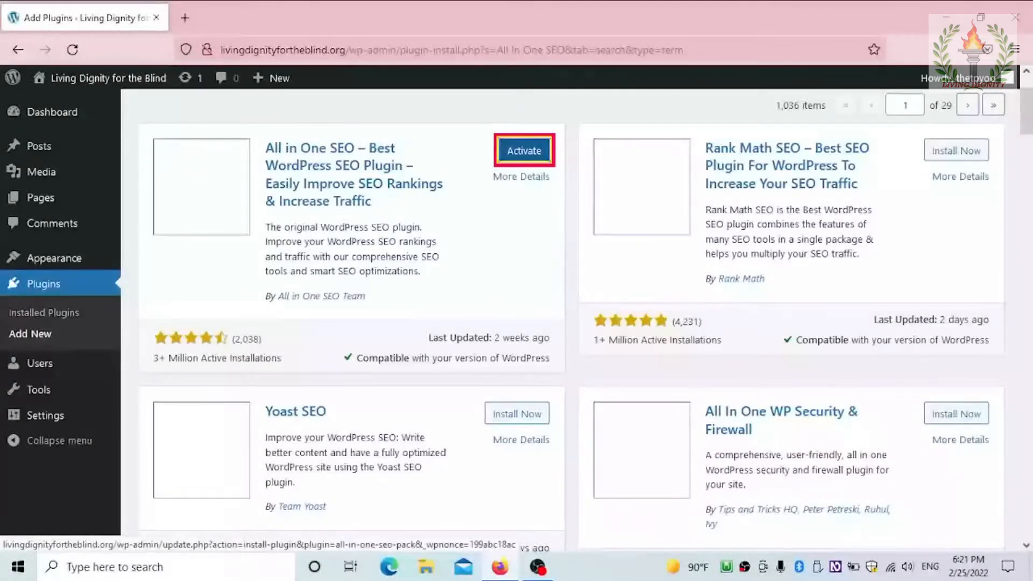
key(Return)
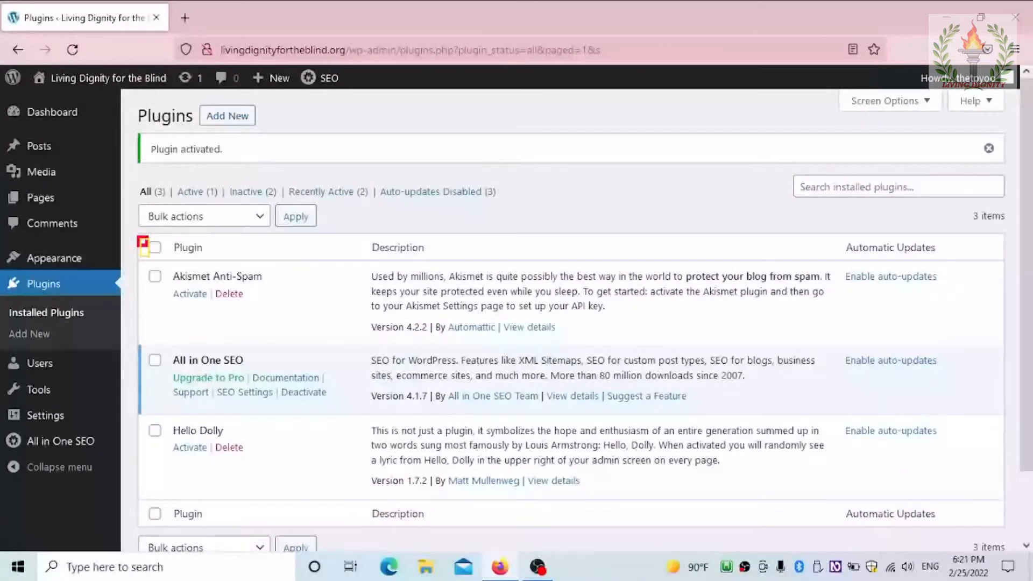
Step: Review the All in One SEO entry among the installed plugins, including its Upgrade to Pro, Documentation, Support, SEO Settings and Deactivate options
key(ctrl+alt+Down)
key(ctrl+alt+Down)
key(Down)
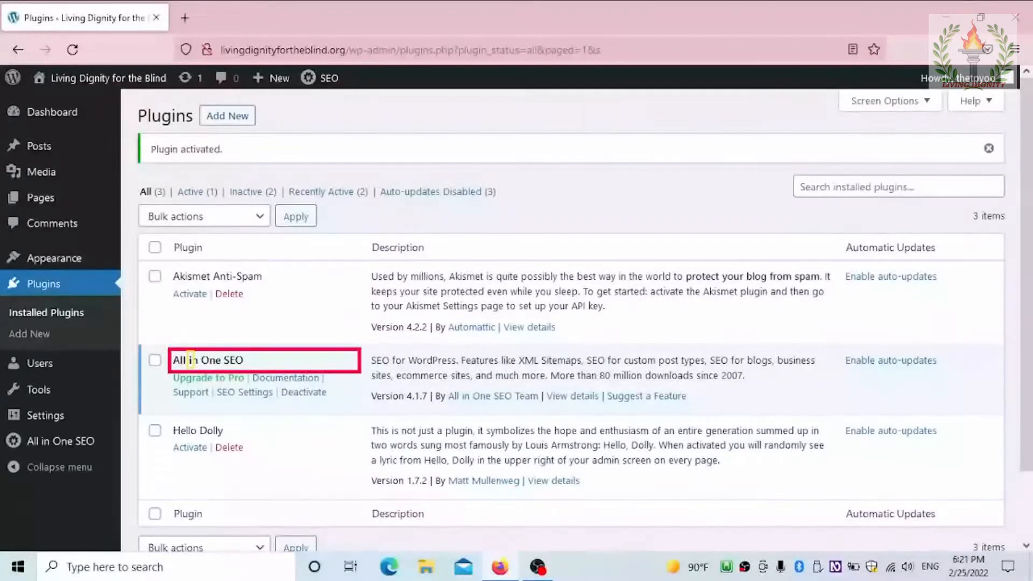
key(Tab)
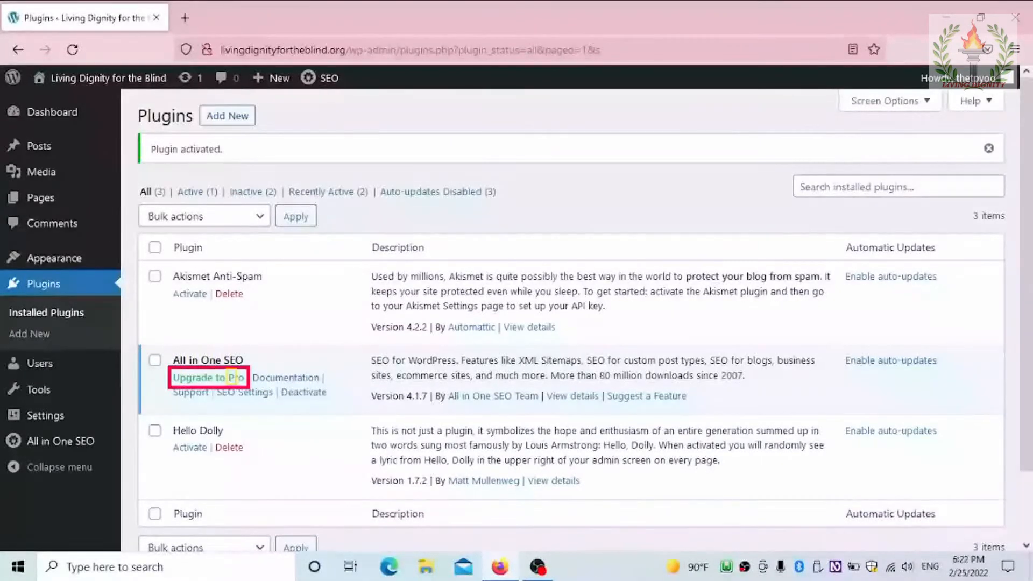
key(Tab)
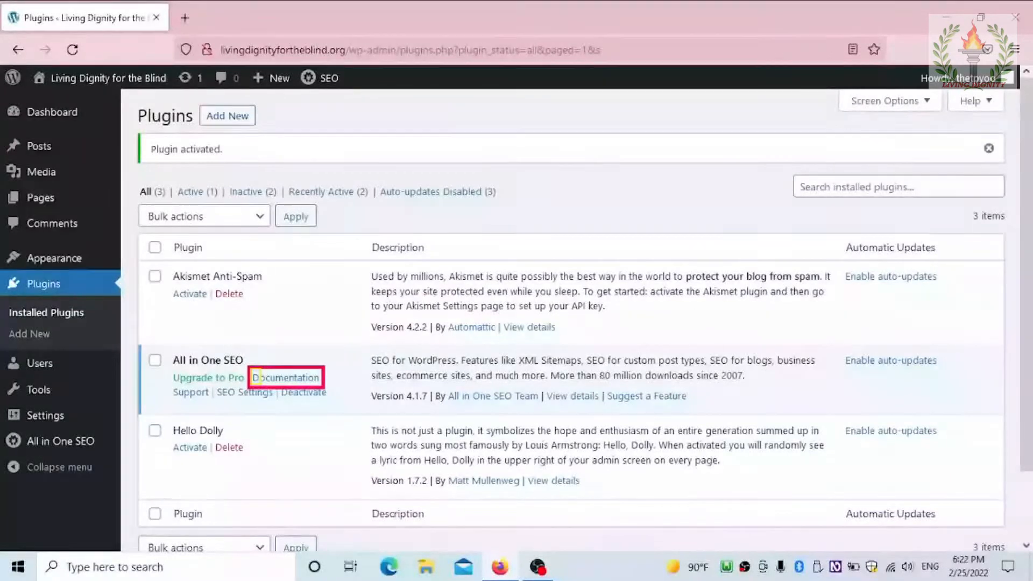
key(Tab)
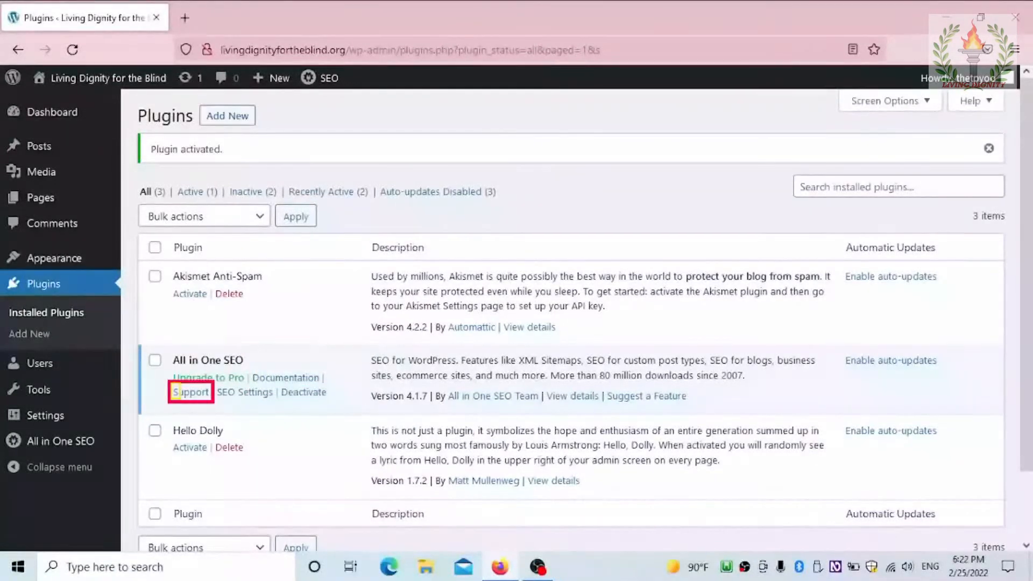
key(Tab)
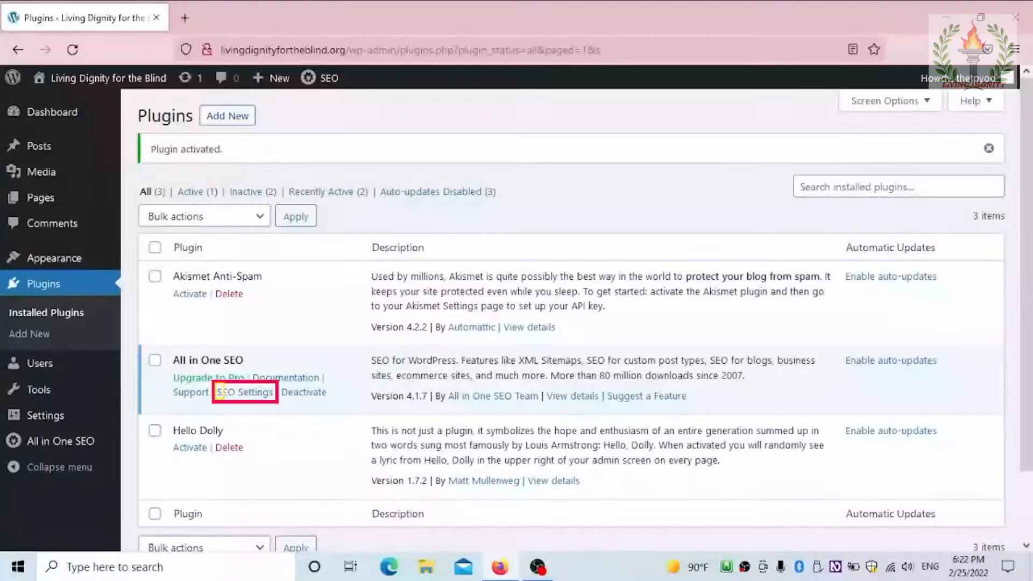
key(Tab)
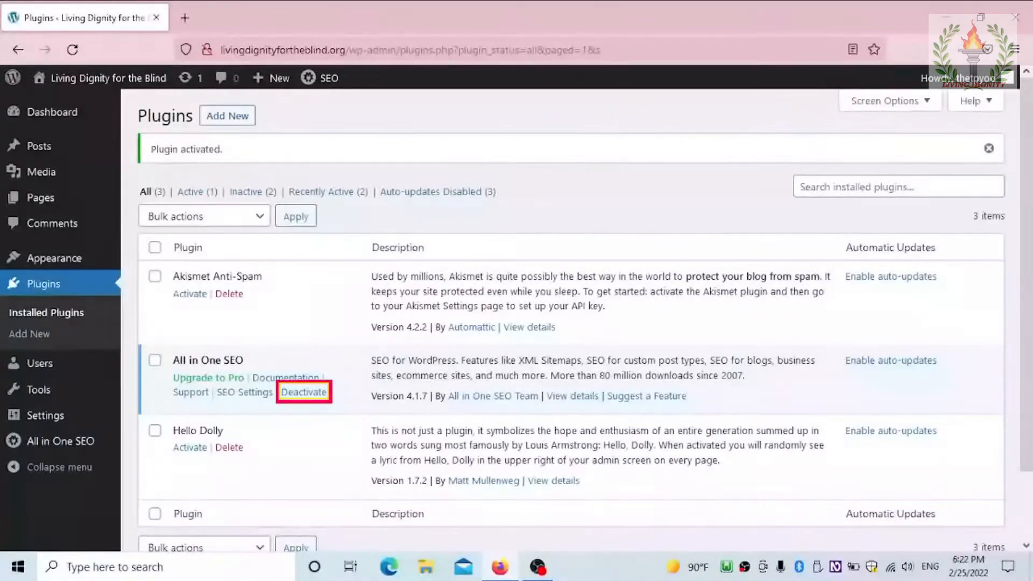
Step: Find the All in One SEO entry in the WordPress admin navigation
key(Down)
key(Down)
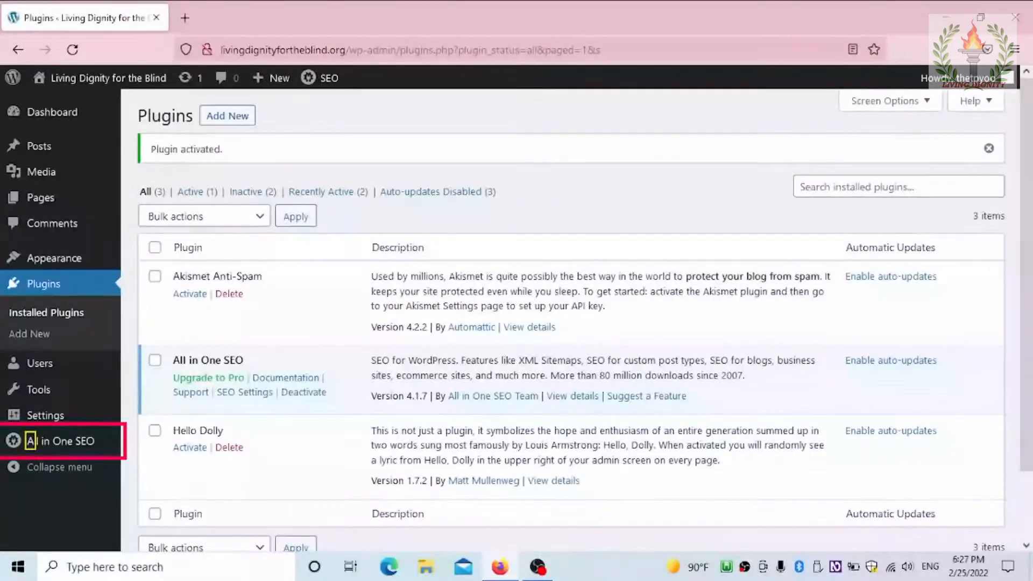
key(Return)
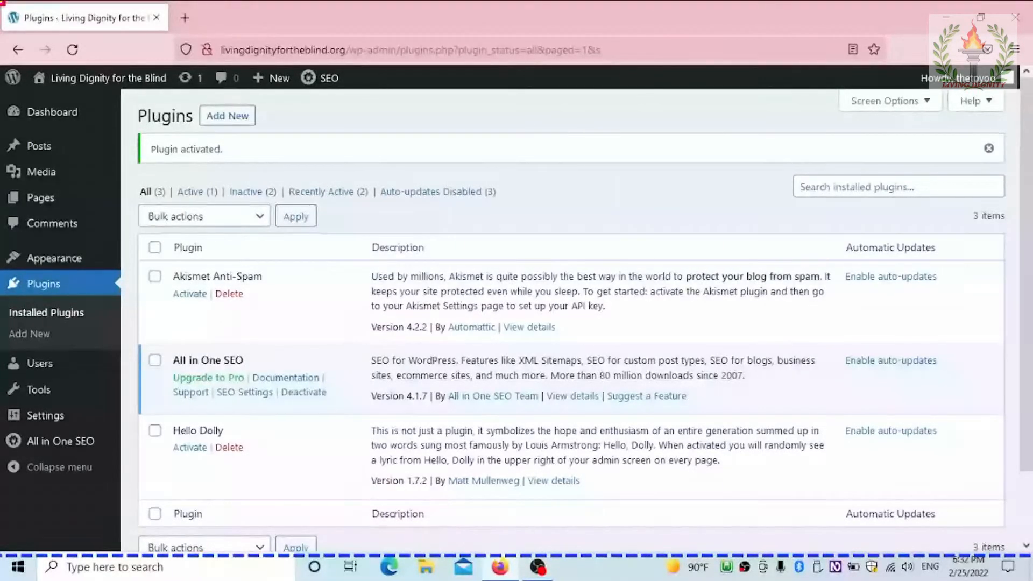
Step: Switch to File Explorer on the C: drive and open the www folder inside wamp64
key(super+r)
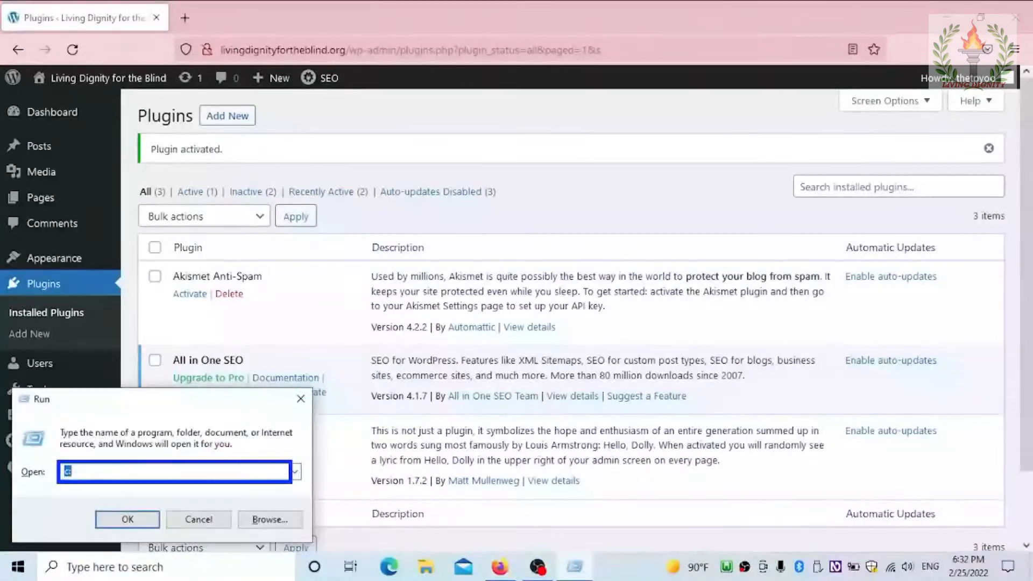
text(c:)
key(Return)
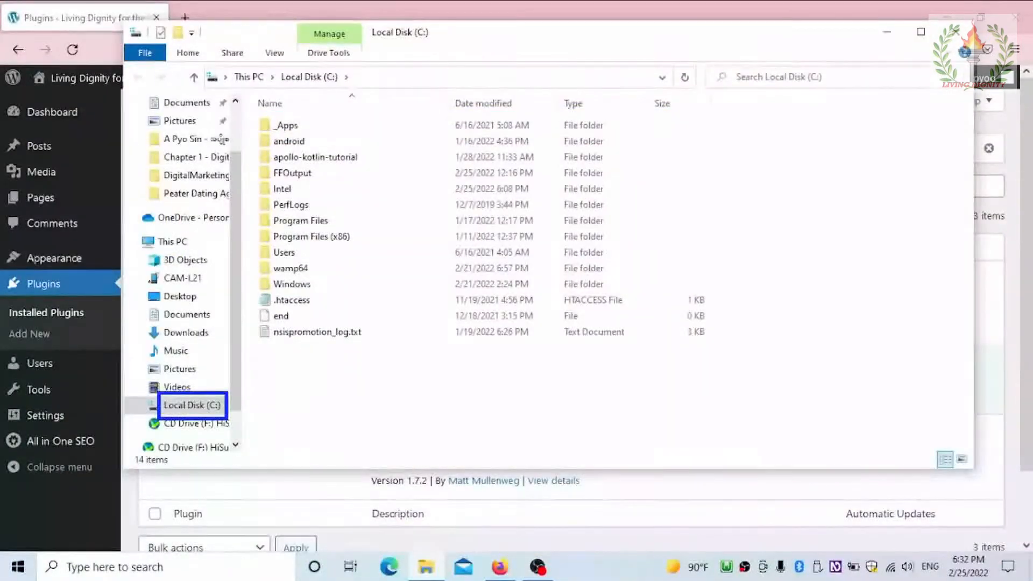
key(w)
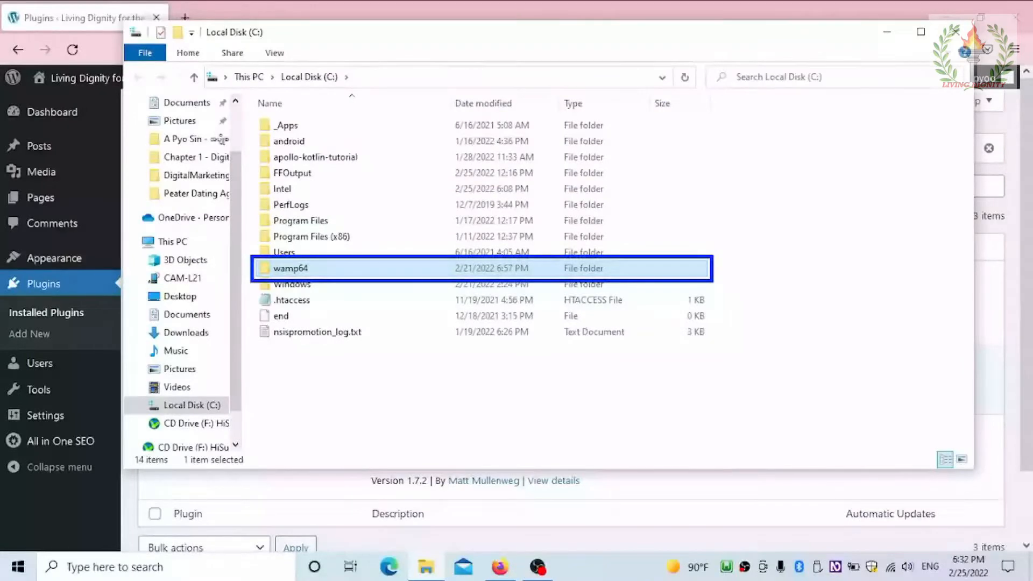
key(Return)
key(w)
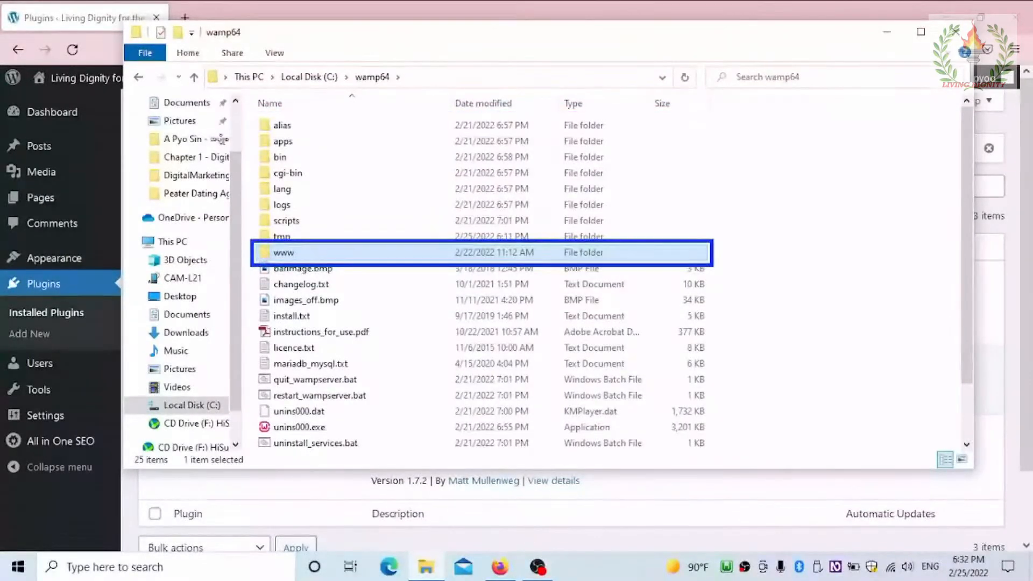
key(Return)
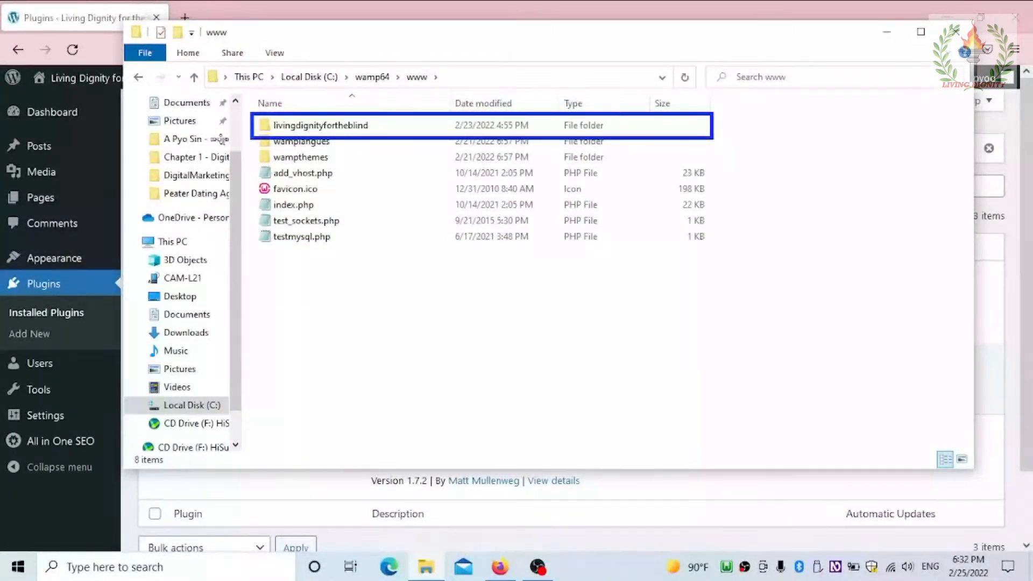
Step: Open the site's plugins folder under livingdignityfortheblind\wp-content
key(Down)
key(Up)
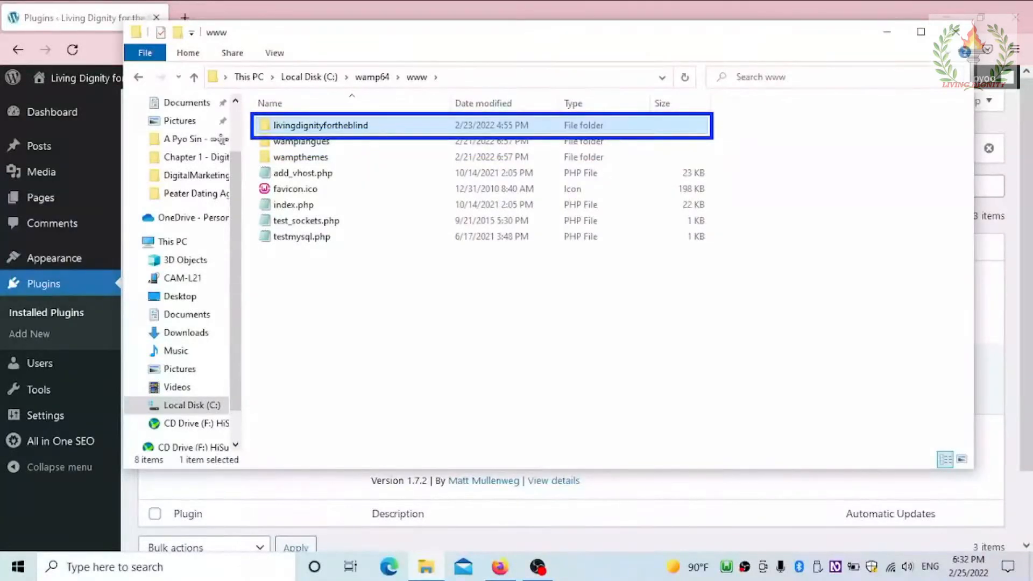
key(Return)
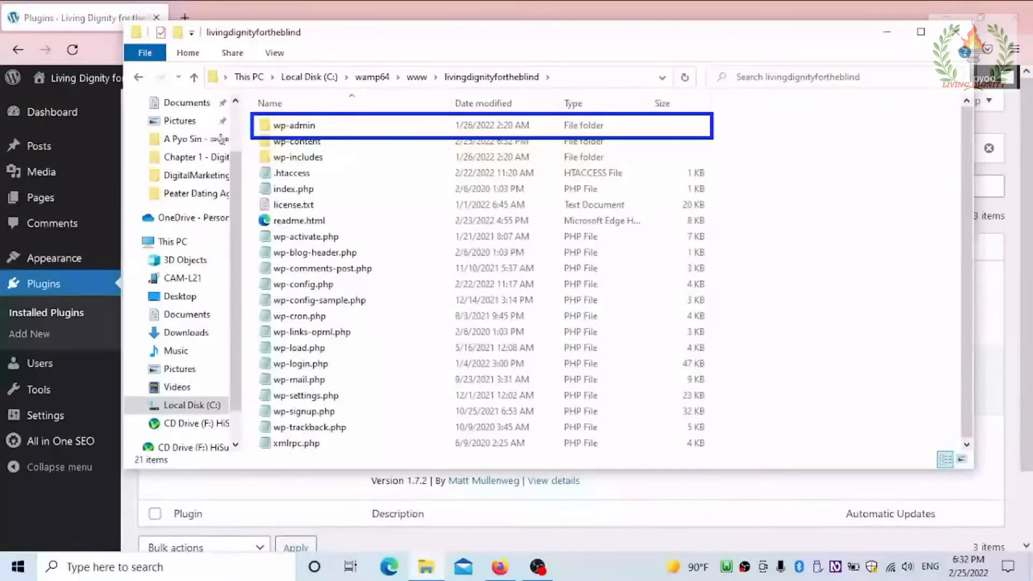
key(Down)
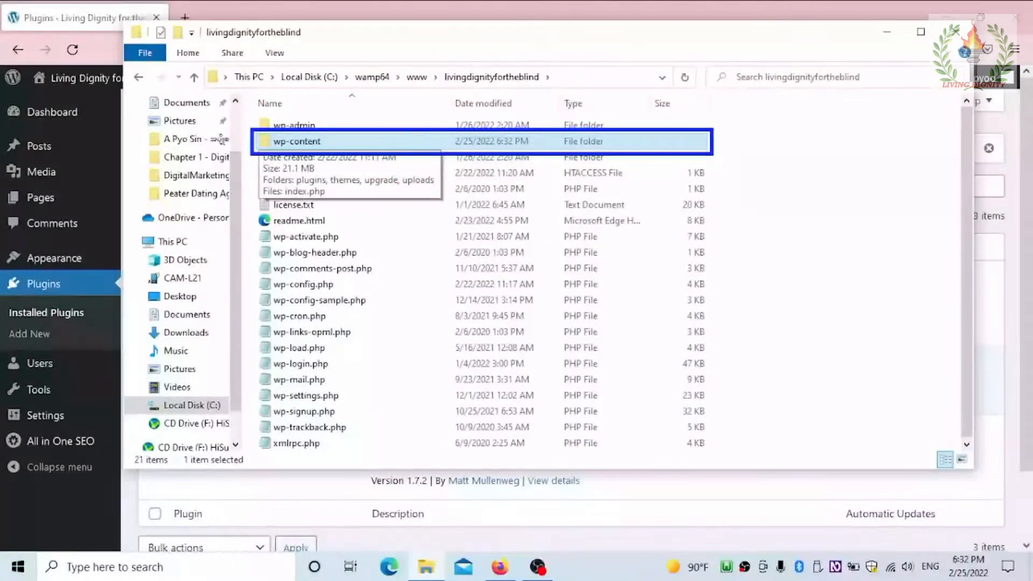
key(Return)
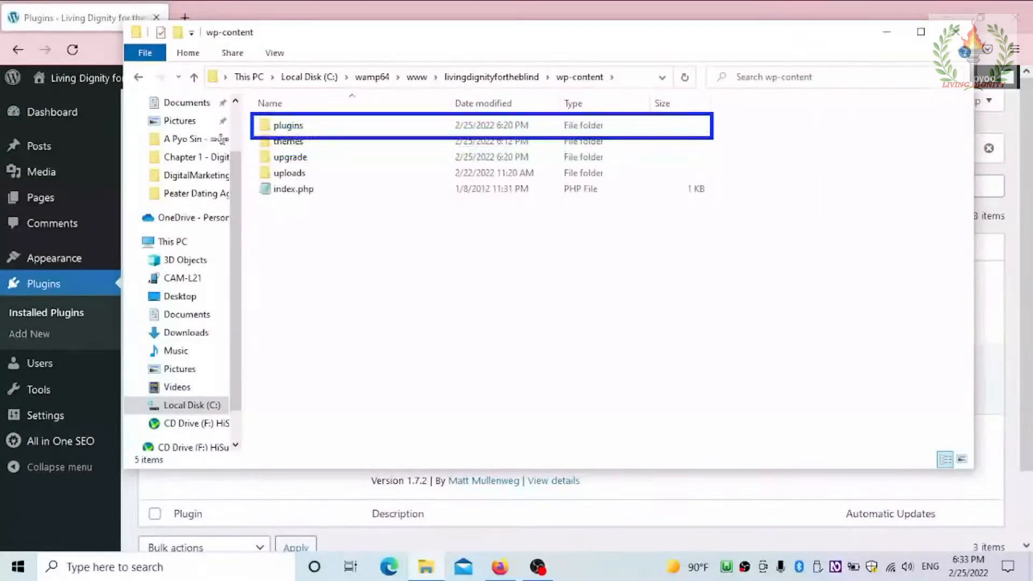
key(Up)
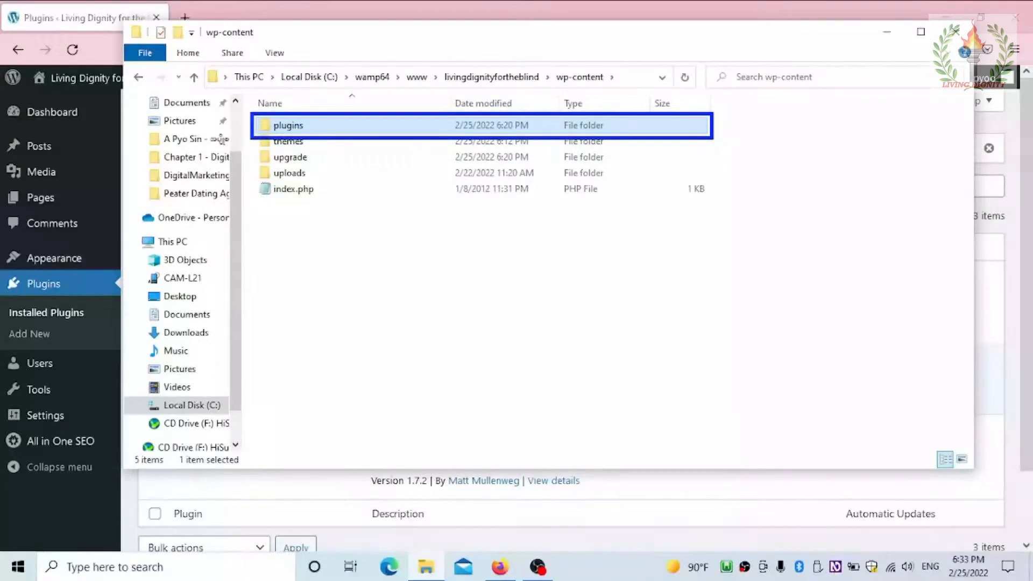
key(Return)
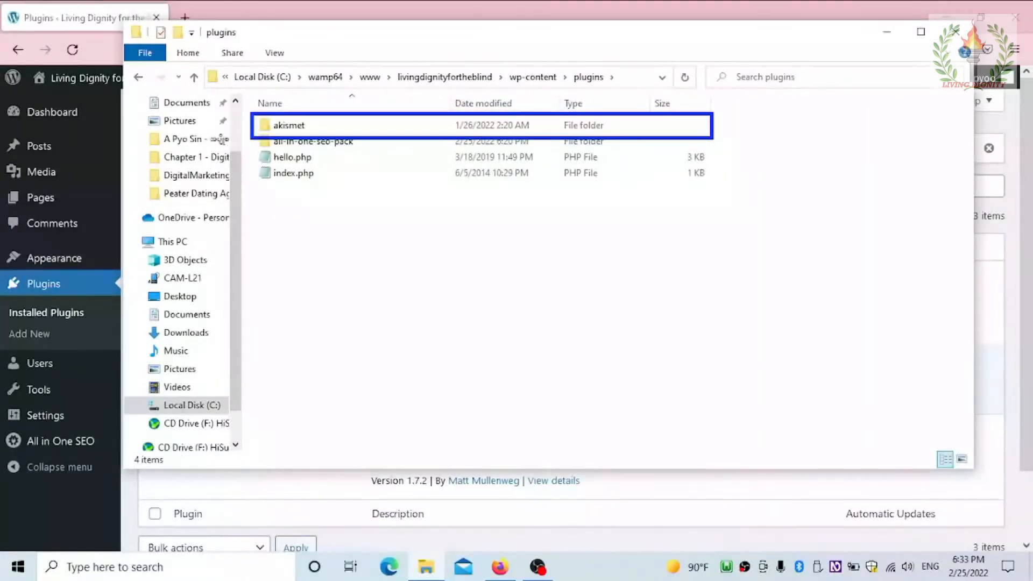
Step: Compress the akismet plugin folder into a ZIP archive named akismet.zip
key(Down)
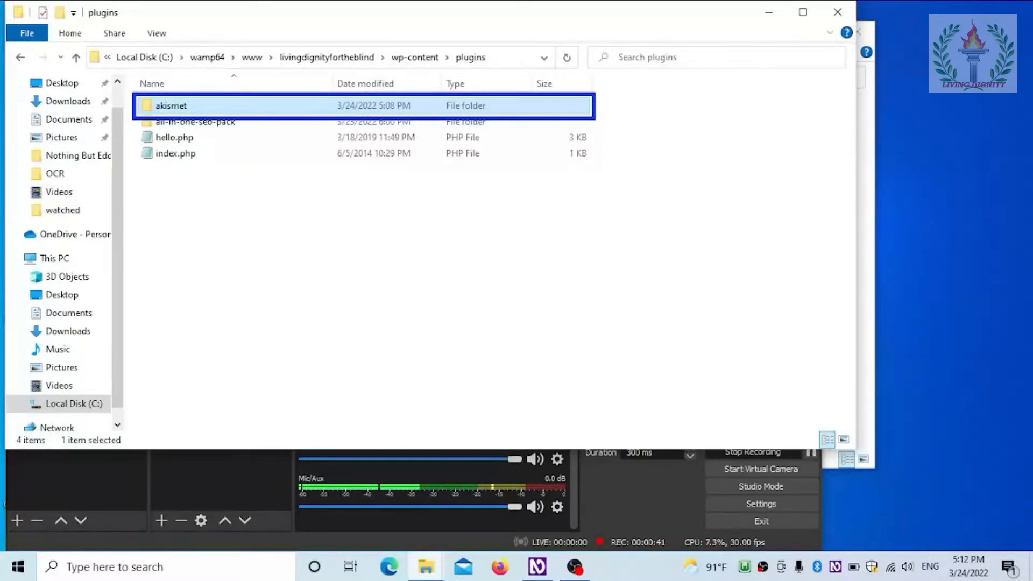
key(Down)
key(Up)
key(shift+F10)
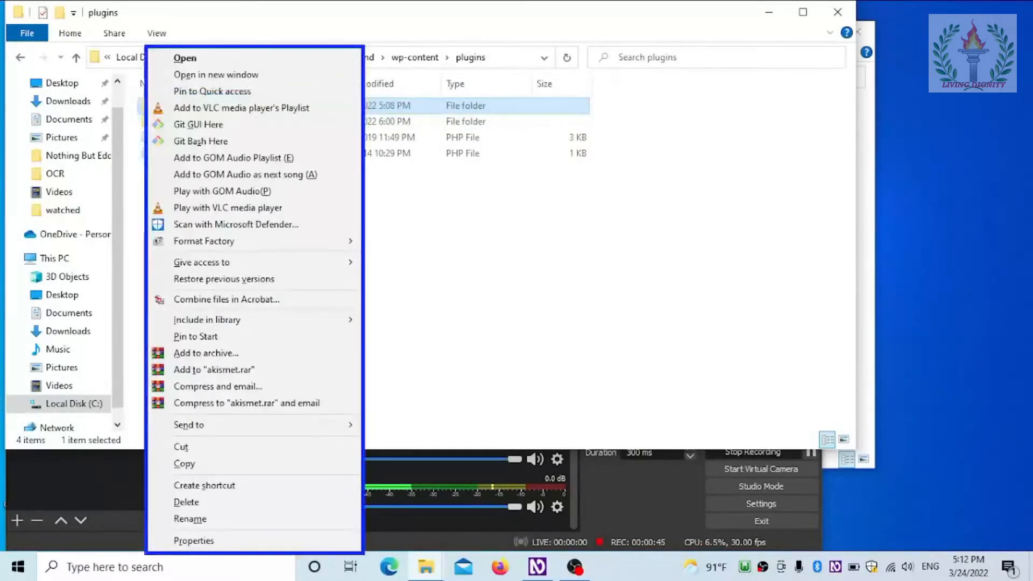
key(Down)
key(Down)
key(Down)
key(Down)
key(Down)
key(Down)
key(Down)
key(Down)
key(Down)
key(Down)
key(Down)
key(Down)
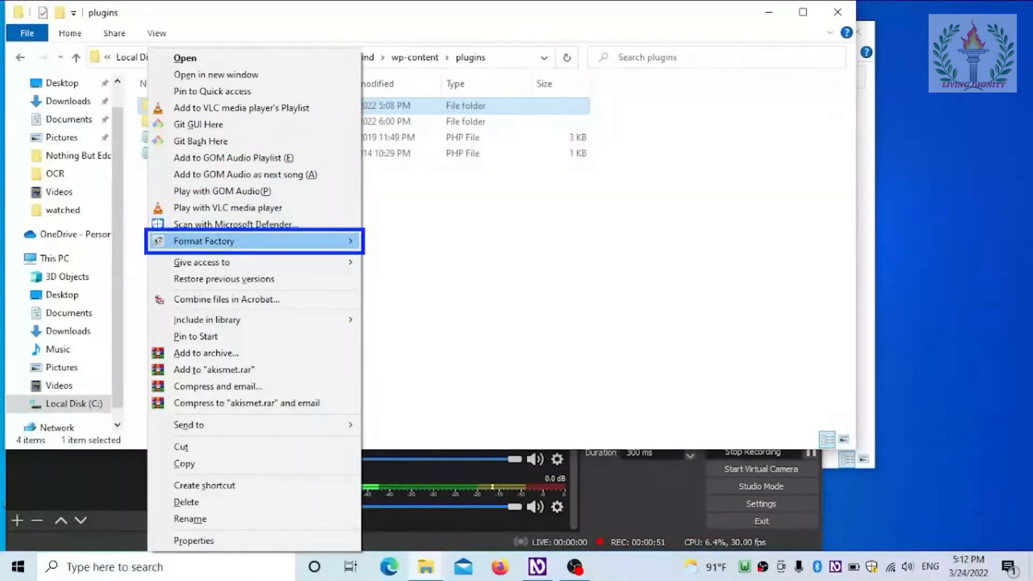
key(Down)
key(Down)
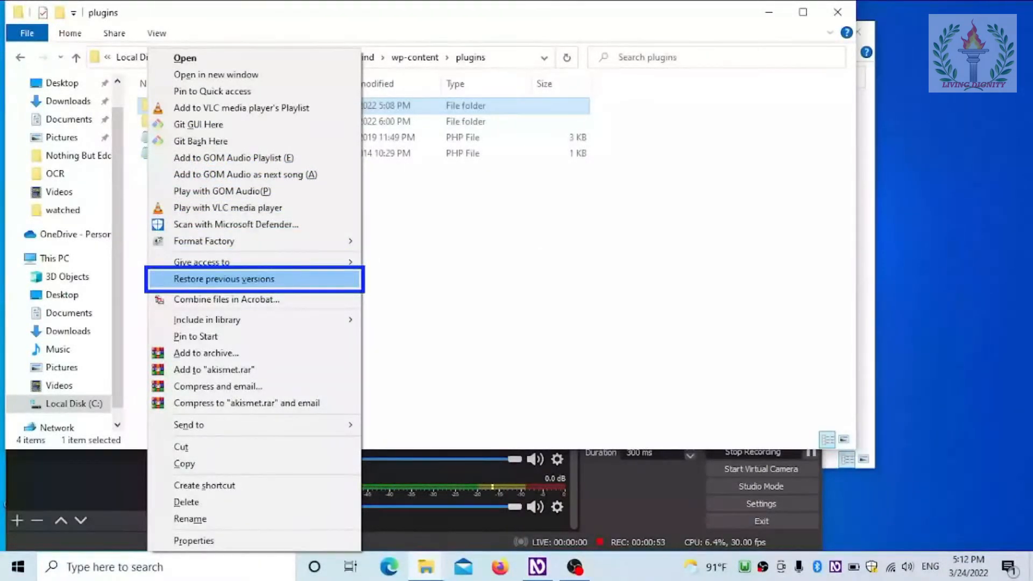
key(Down)
key(Down)
key(Down)
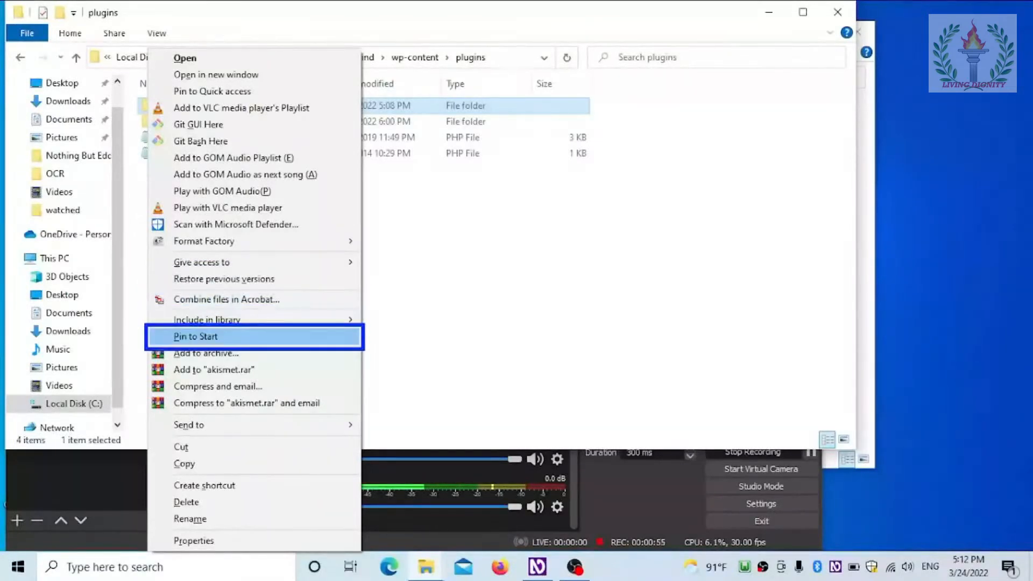
key(Down)
key(Return)
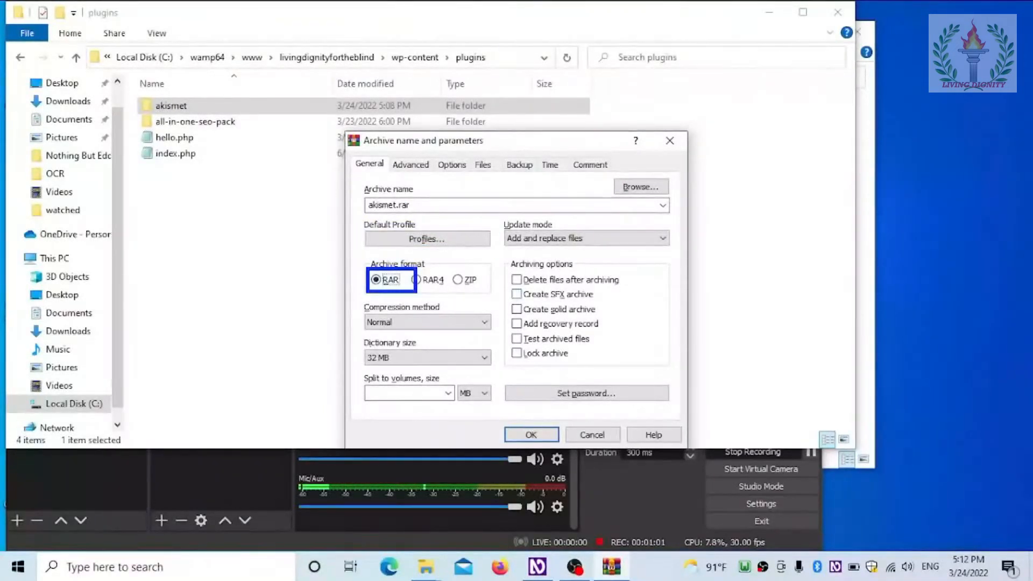
key(Up)
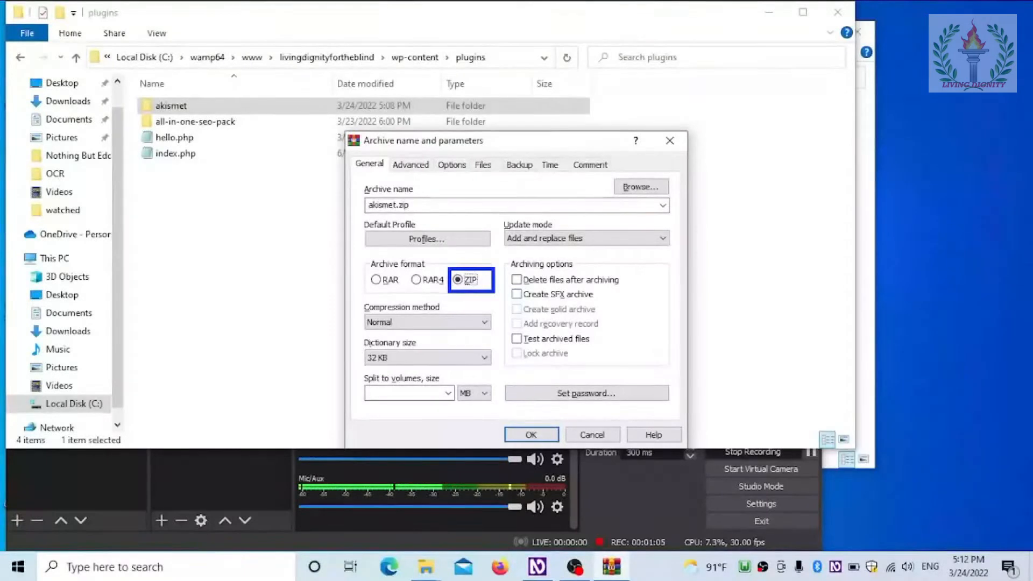
key(Return)
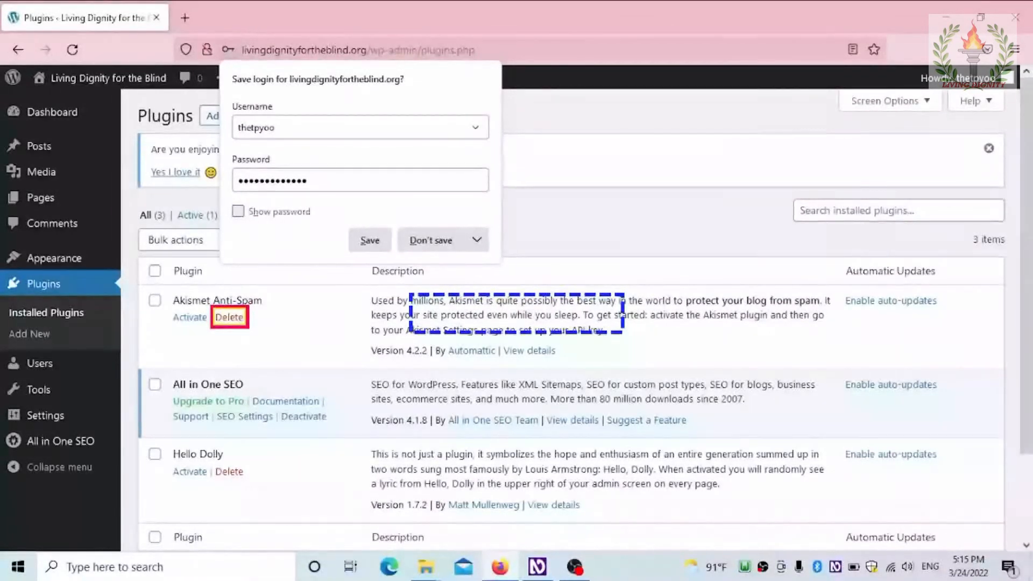
Step: Delete the Akismet Anti-Spam plugin from the site's installed plugins in Firefox and confirm the deletion
click(229, 317)
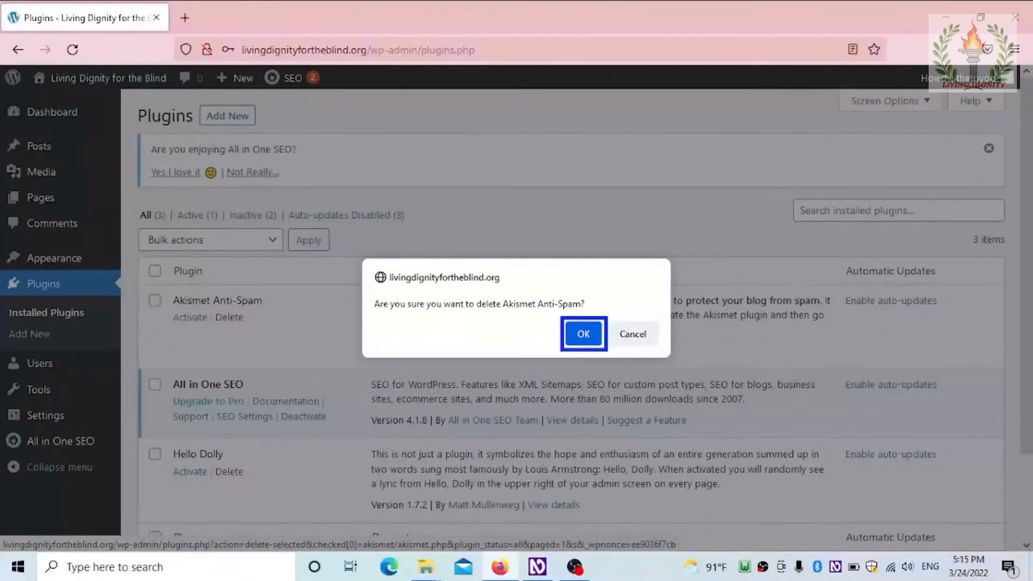
key(shift+Tab)
key(Tab)
key(Return)
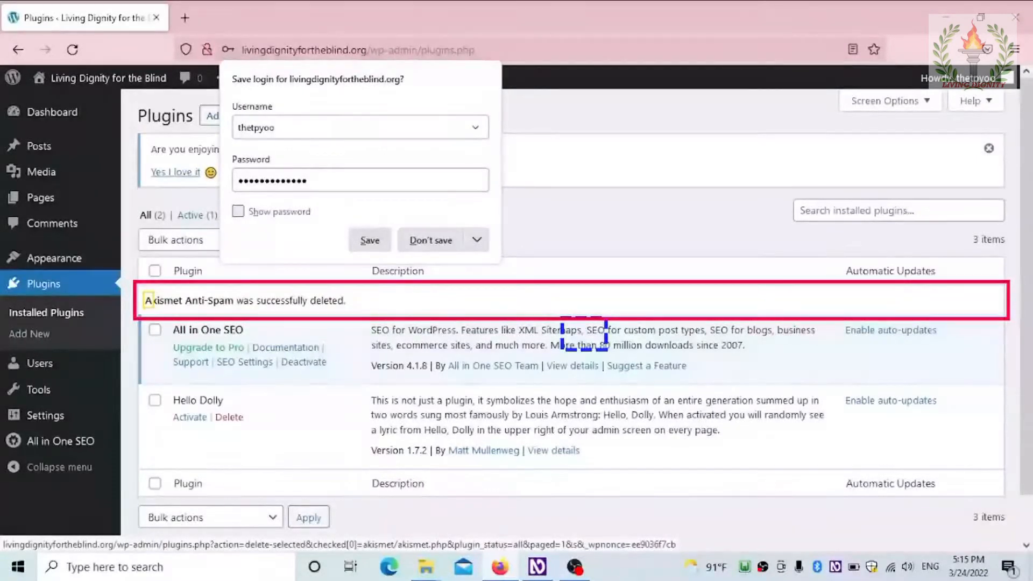
Step: Check the remaining installed plugins list, reading the All in One SEO row and its description
key(Down)
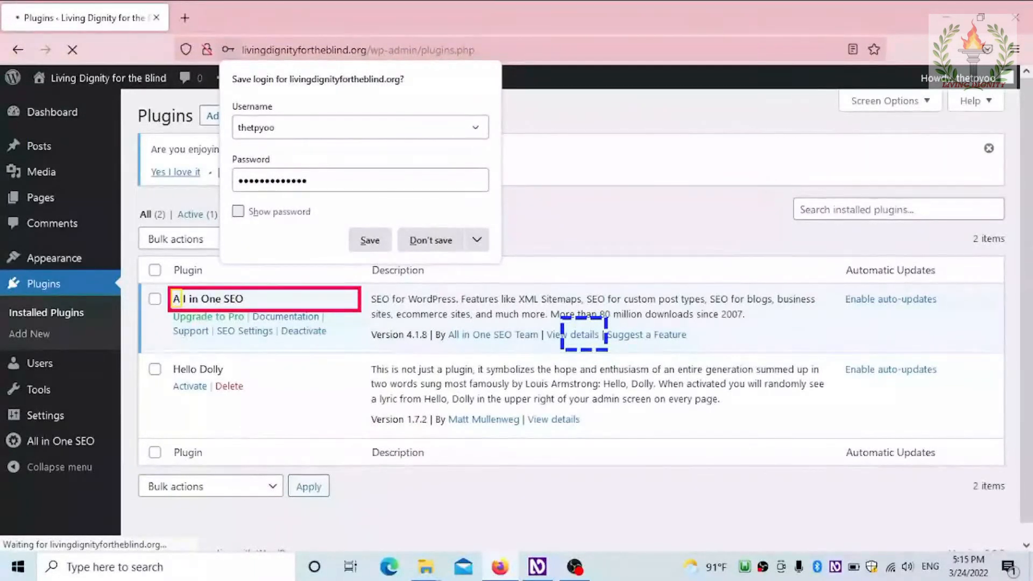
key(ctrl+alt+Down)
key(ctrl+alt+Up)
key(ctrl+alt+Right)
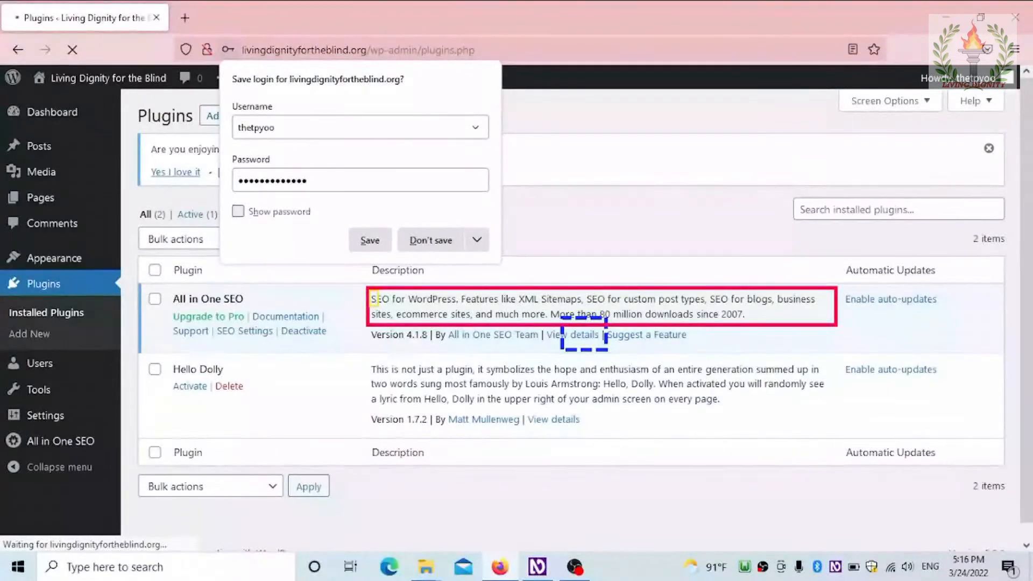
key(ctrl+alt+Right)
Step: Go to the page for adding new plugins and open the form for uploading a plugin ZIP file
key(Down)
key(Down)
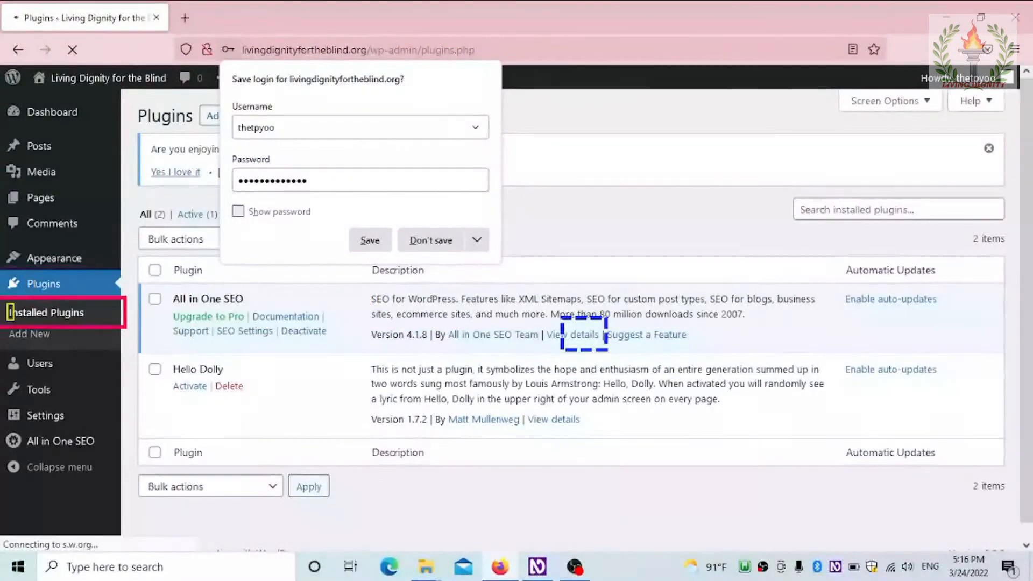
key(Down)
key(Return)
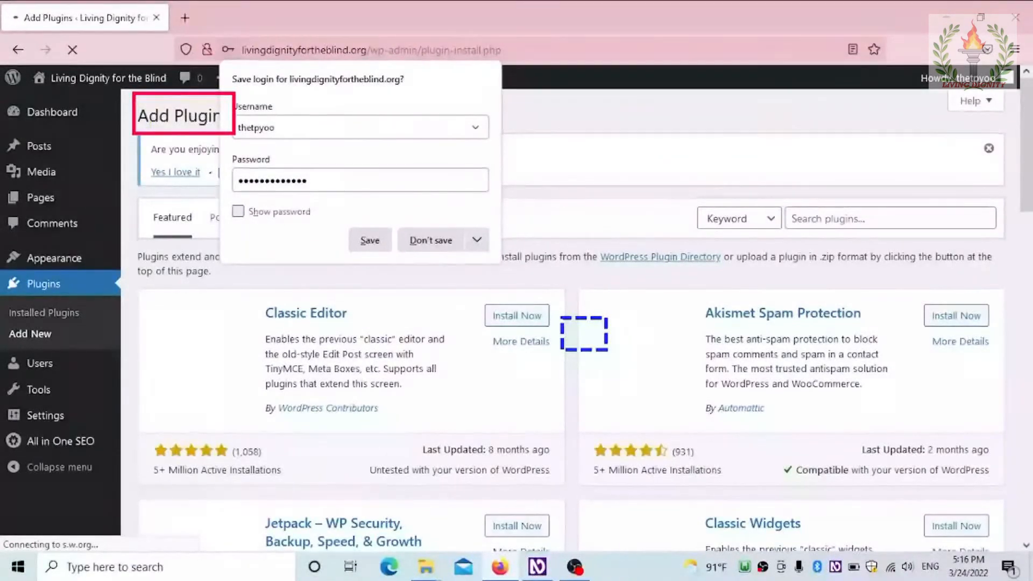
key(Down)
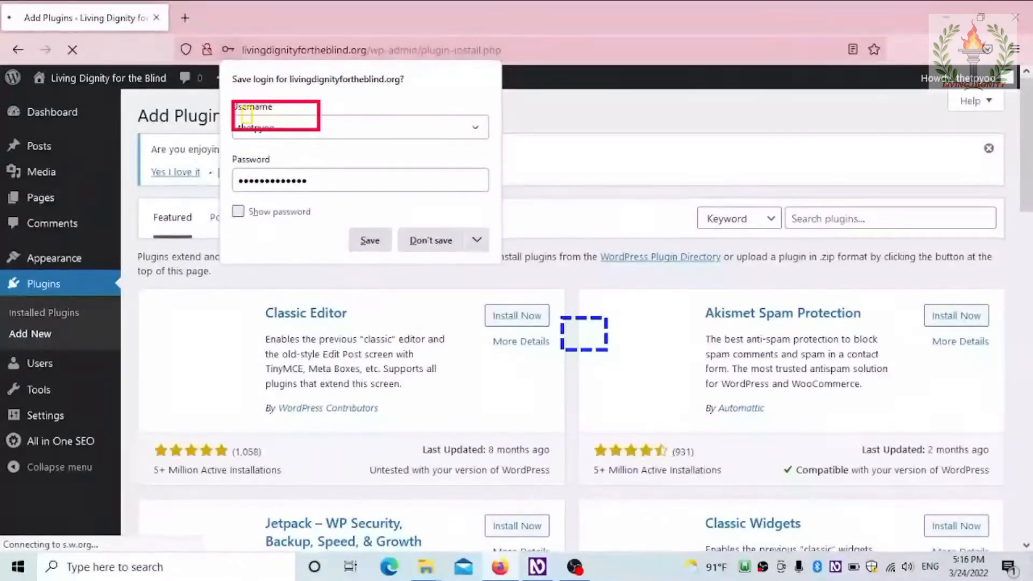
key(Return)
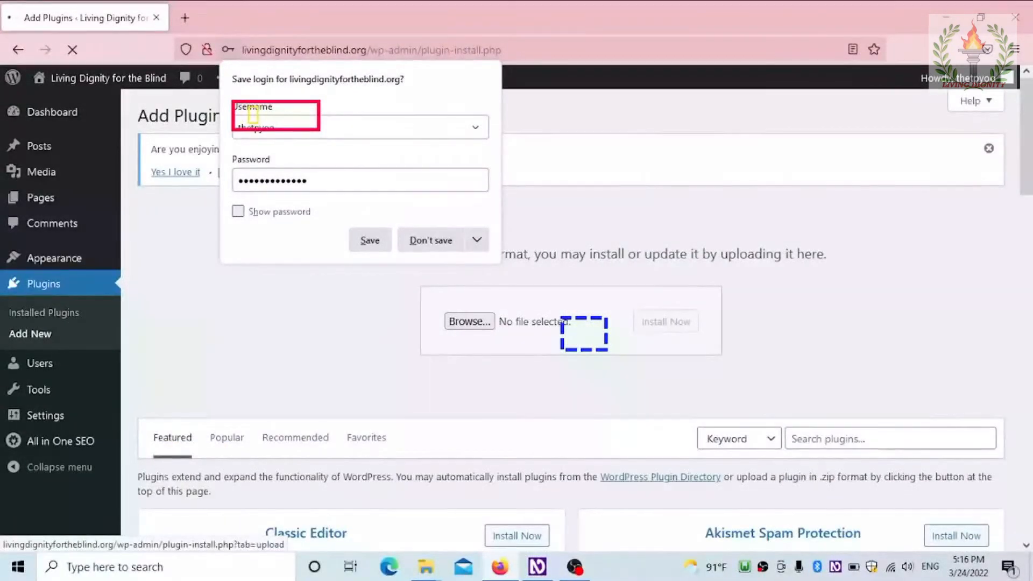
key(Down)
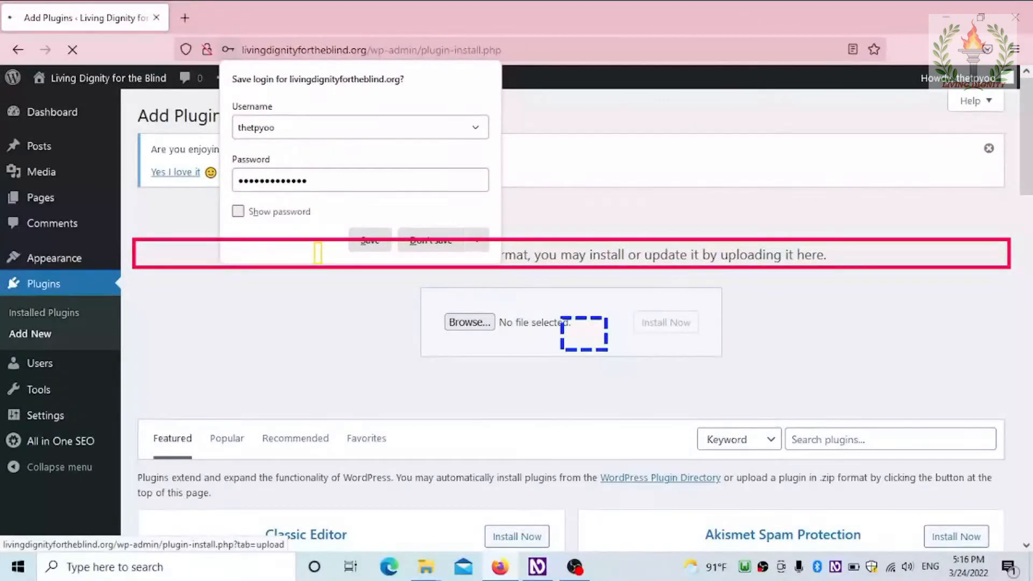
key(Down)
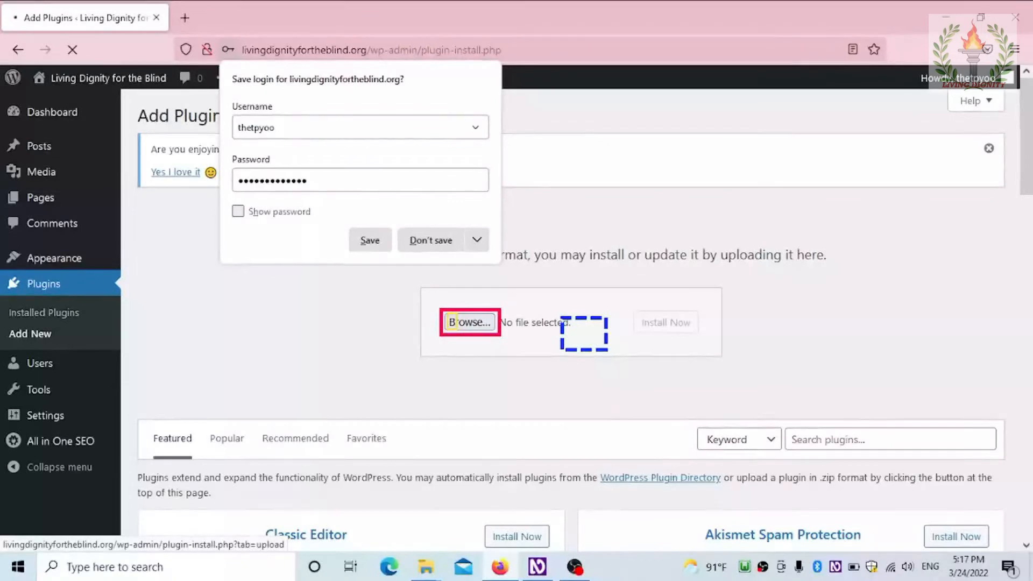
key(Return)
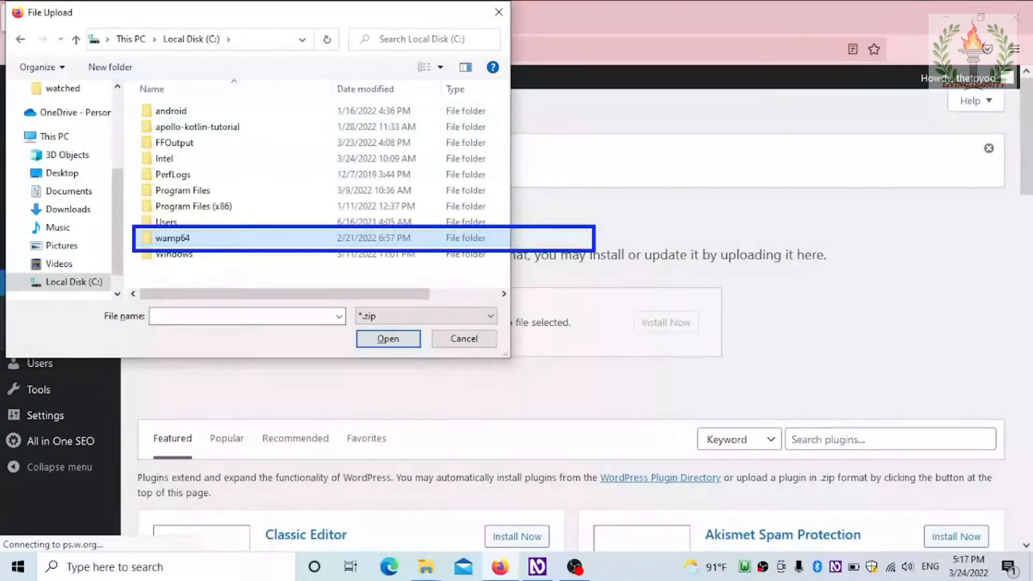
key(Return)
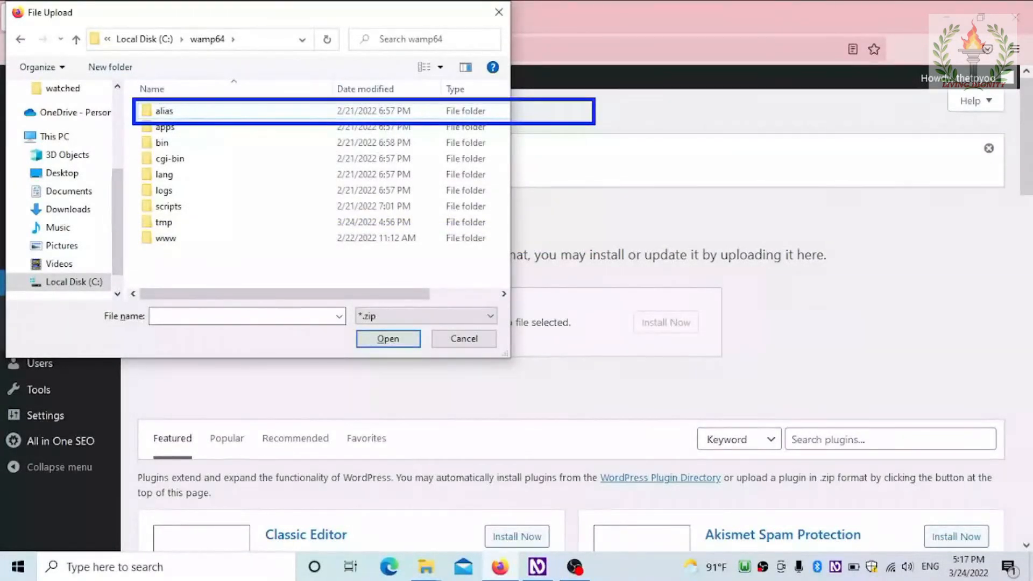
key(Down)
key(Up)
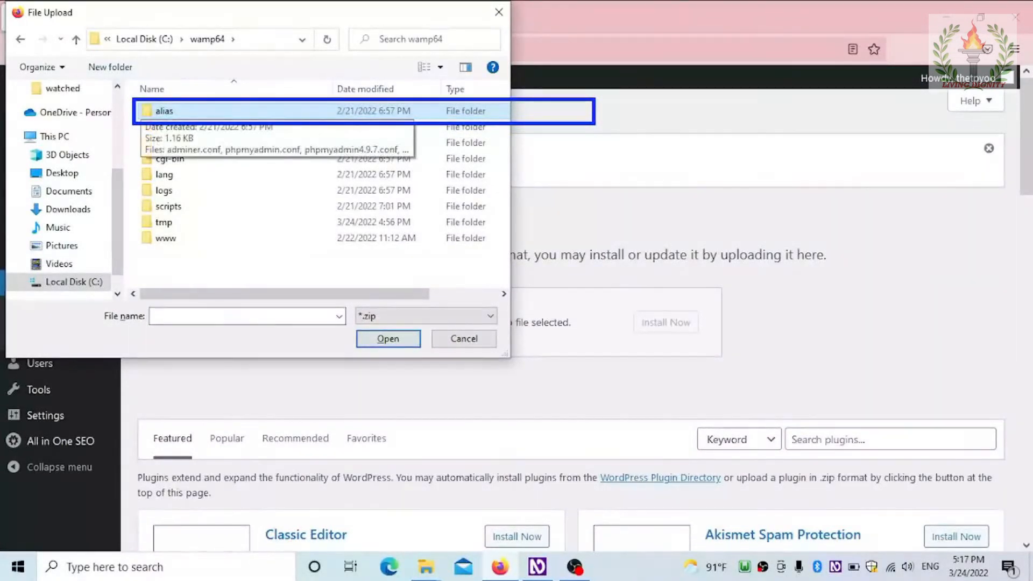
key(w)
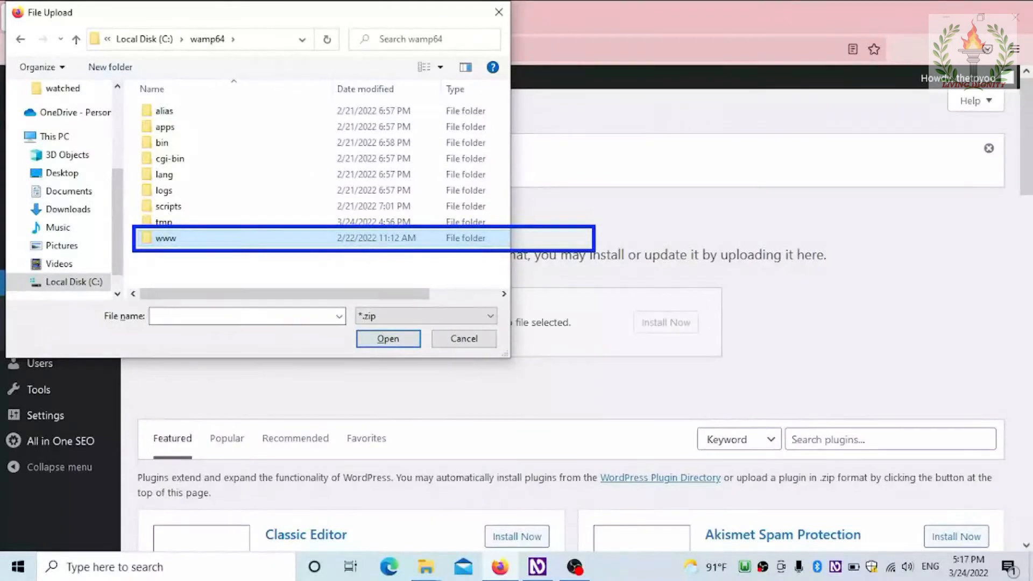
key(Return)
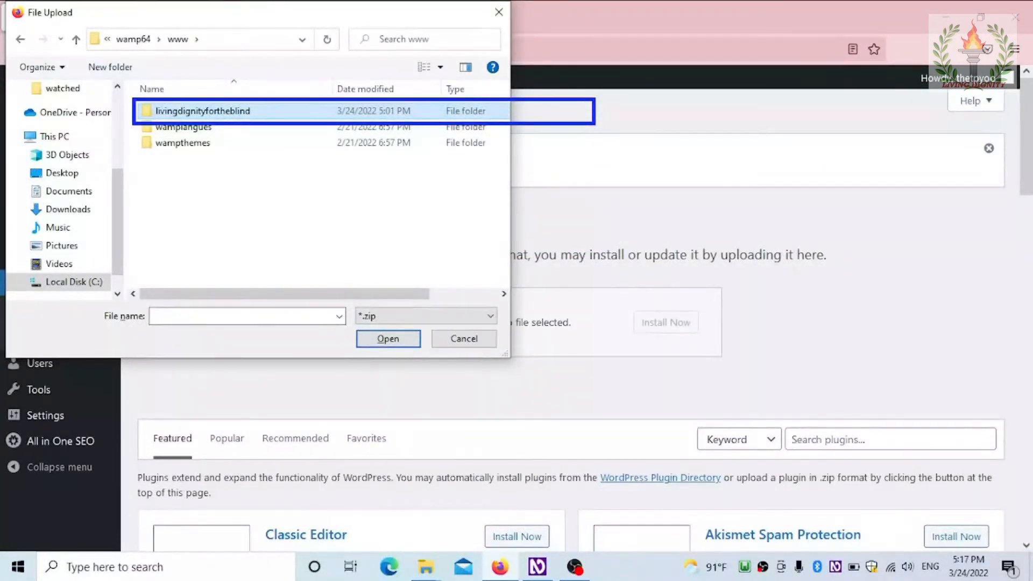
key(Return)
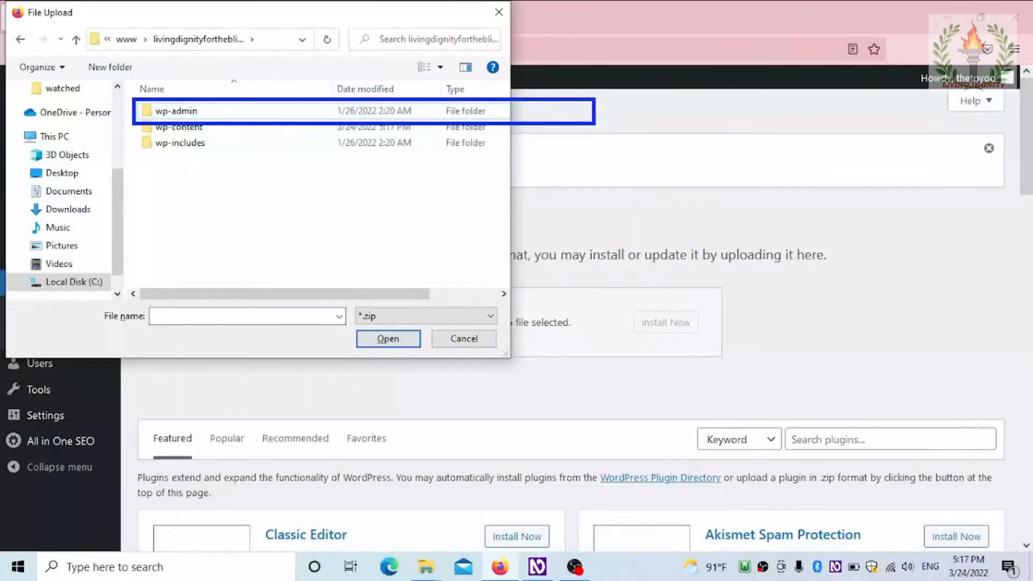
Step: Select akismet.zip from the site's wp-content\plugins folder as the plugin file to upload
key(Down)
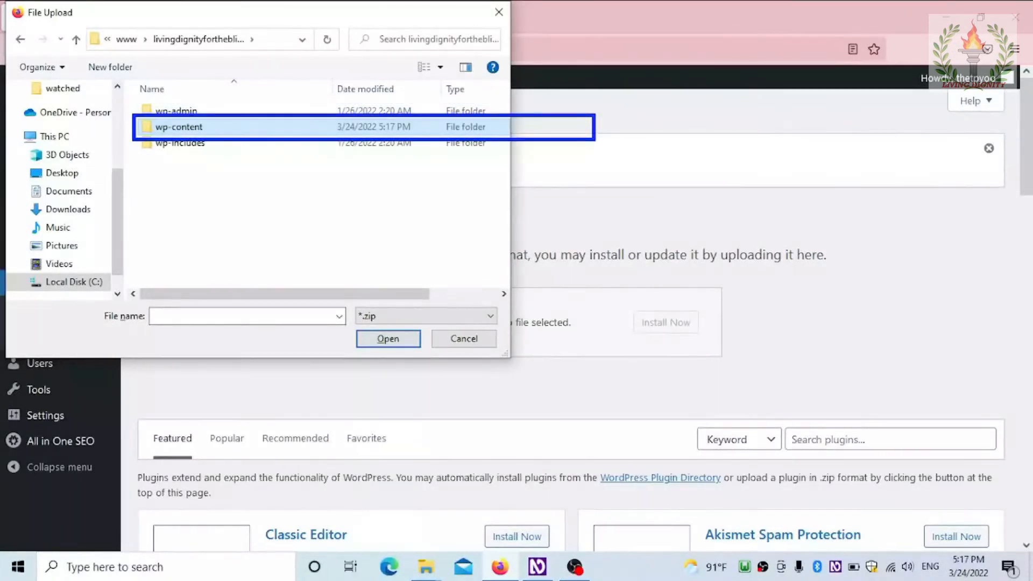
key(Return)
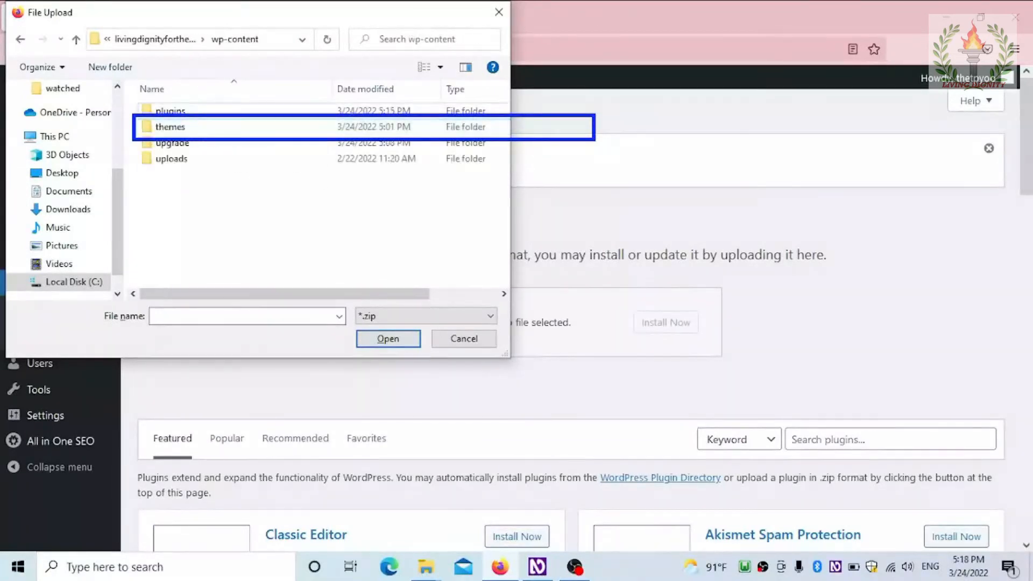
key(Up)
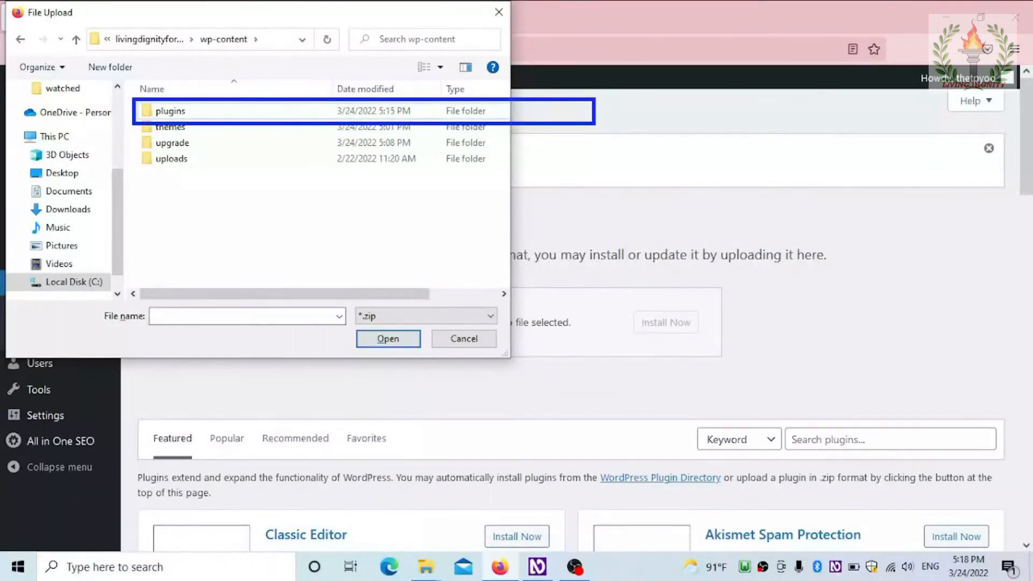
key(Down)
key(Up)
key(Return)
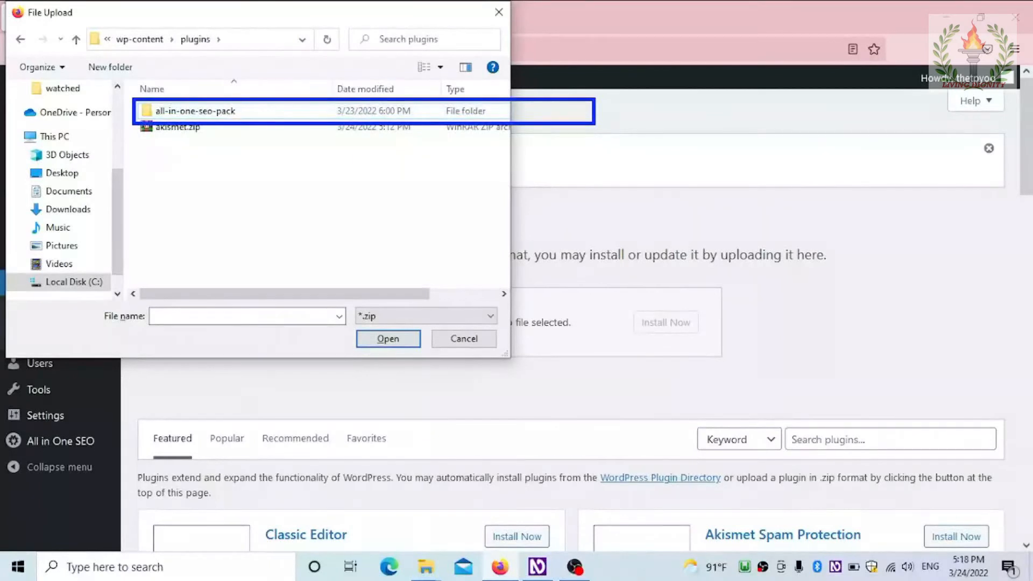
key(Down)
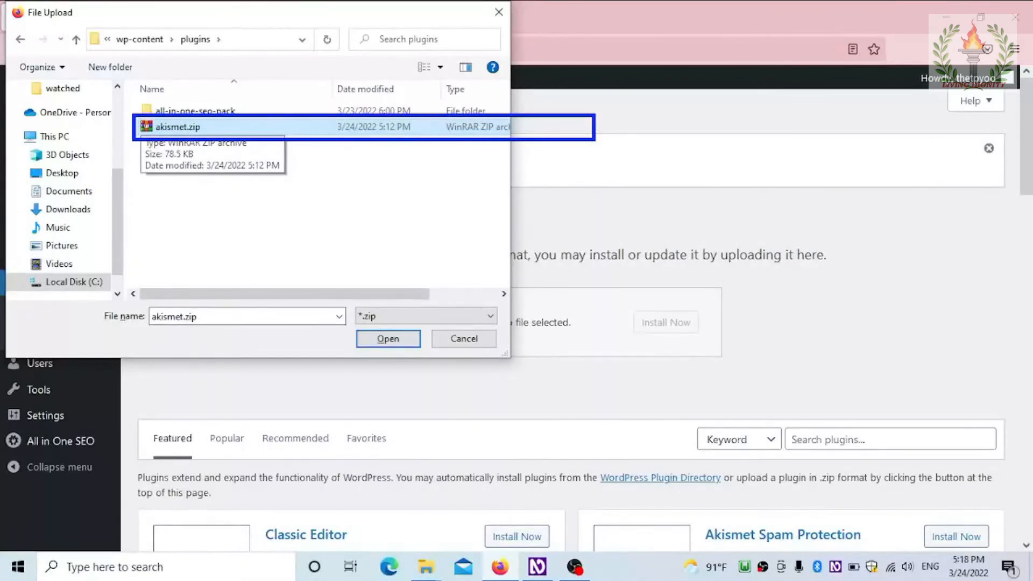
key(Return)
Step: Install the plugin from the chosen akismet.zip file and read through the installation report to the activation option
key(Tab)
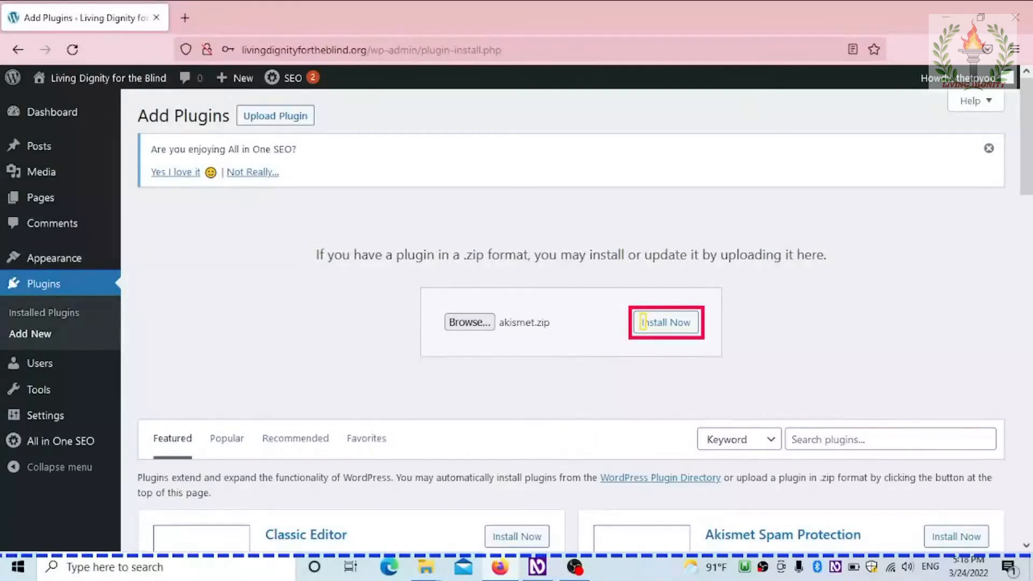
key(Return)
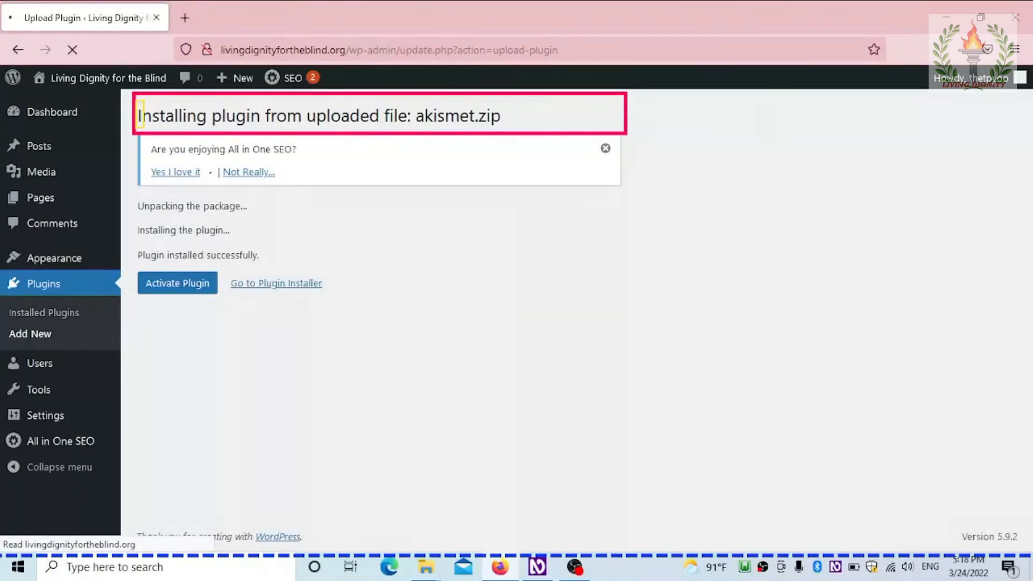
key(Down)
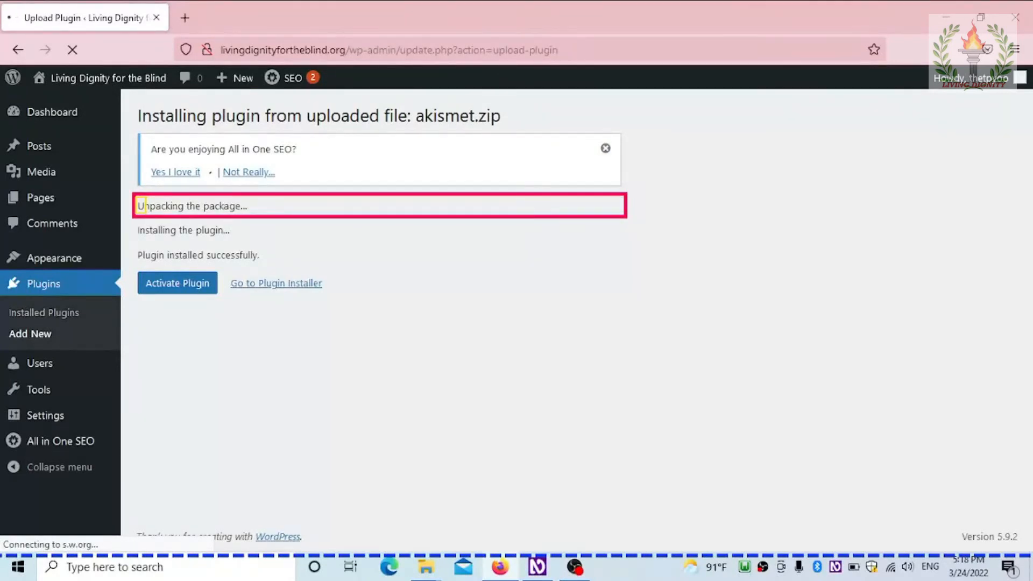
key(Down)
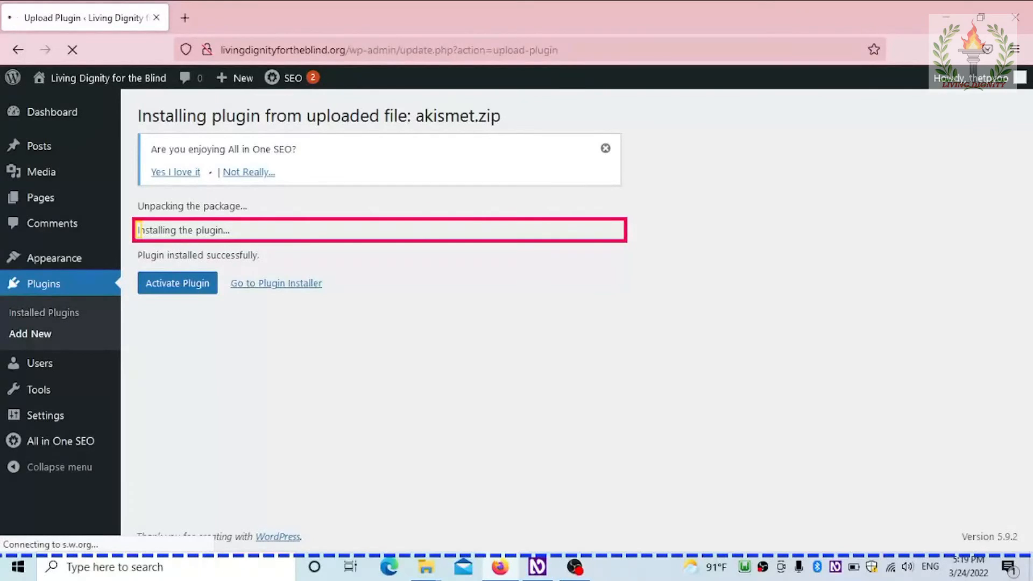
key(Down)
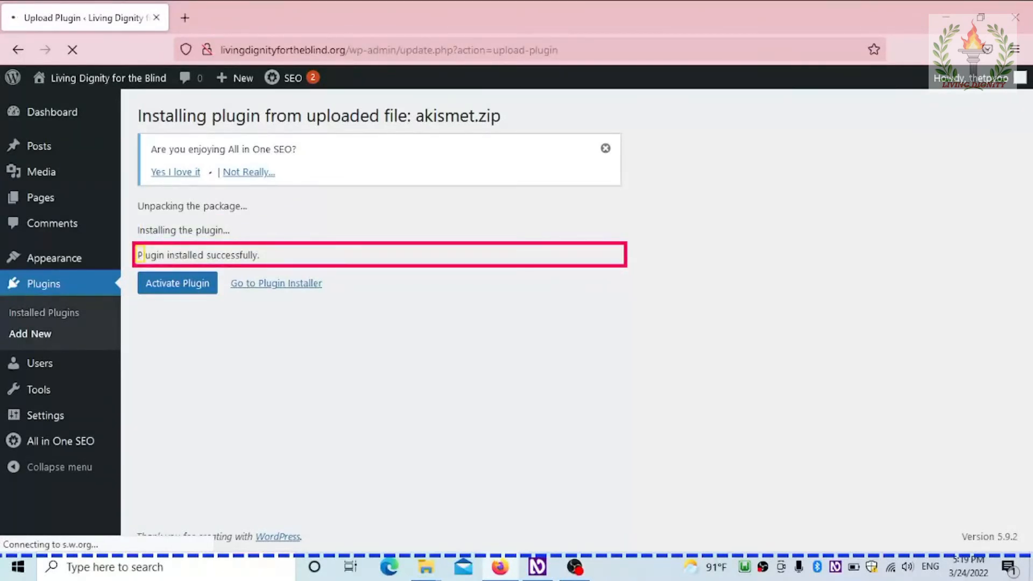
key(Down)
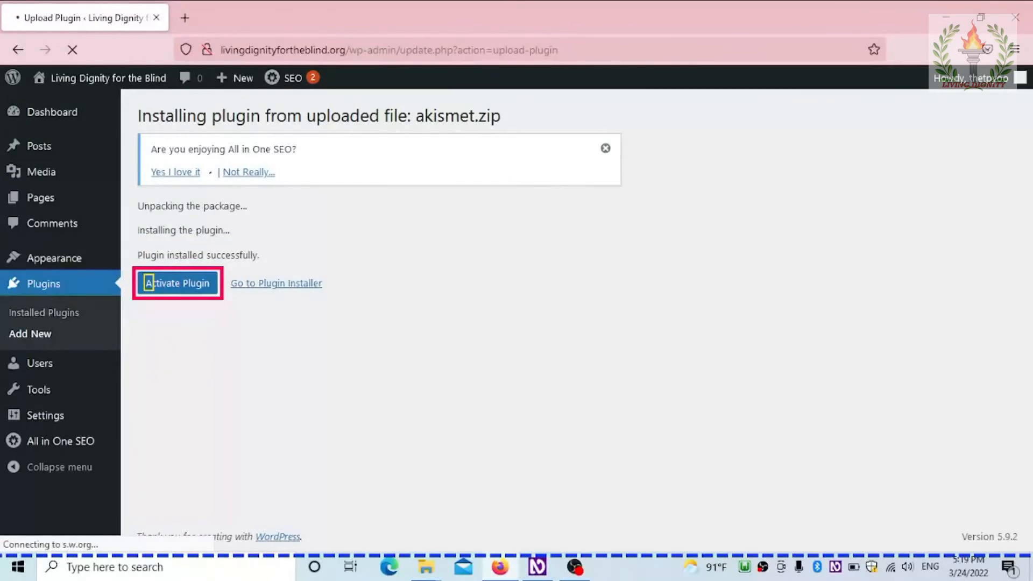